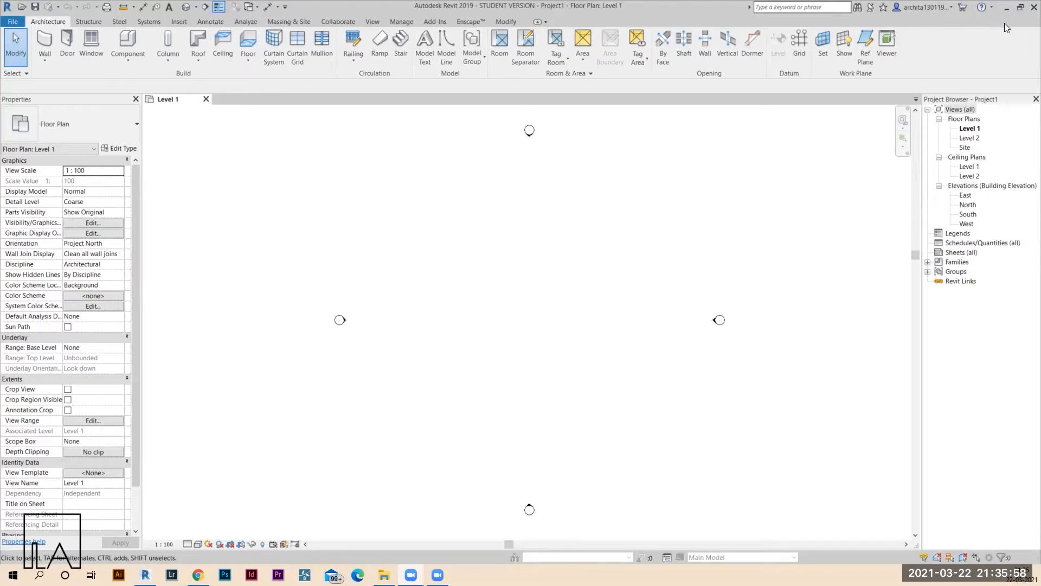
Open the East building elevation to work on the project's levels
click(1025, 4)
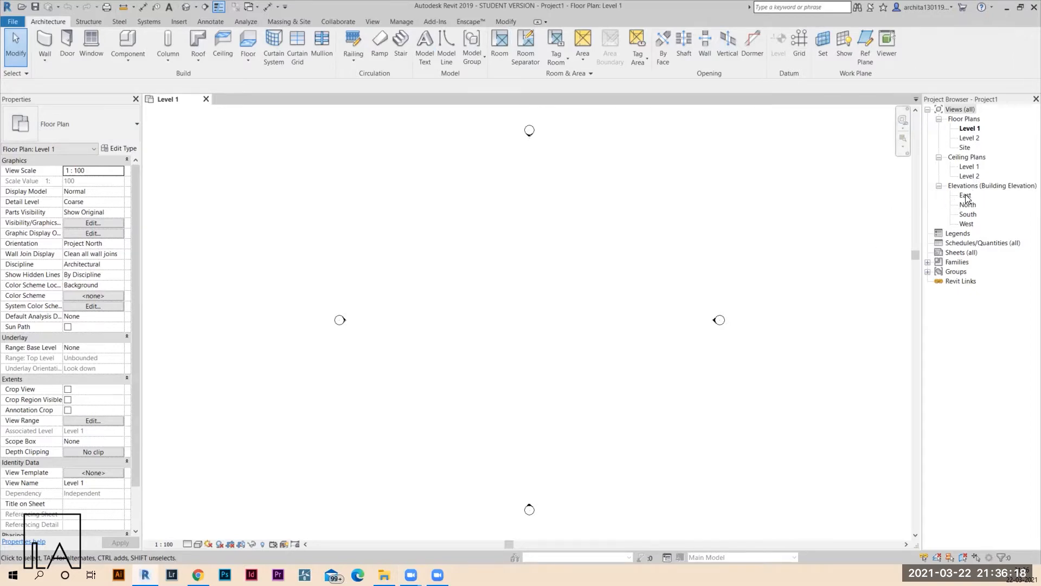
double_click(967, 196)
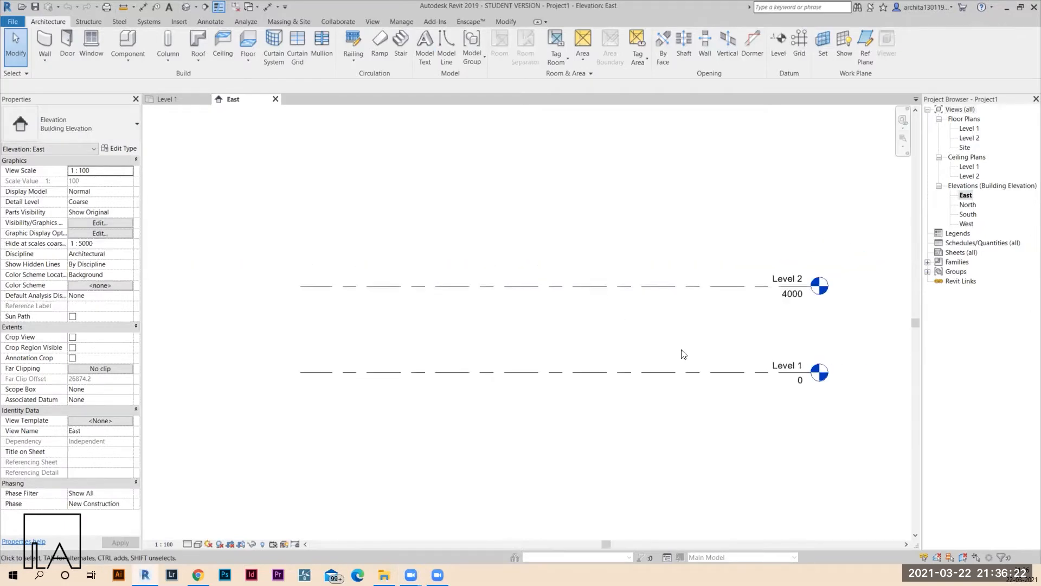
scroll(681, 356, down, 2)
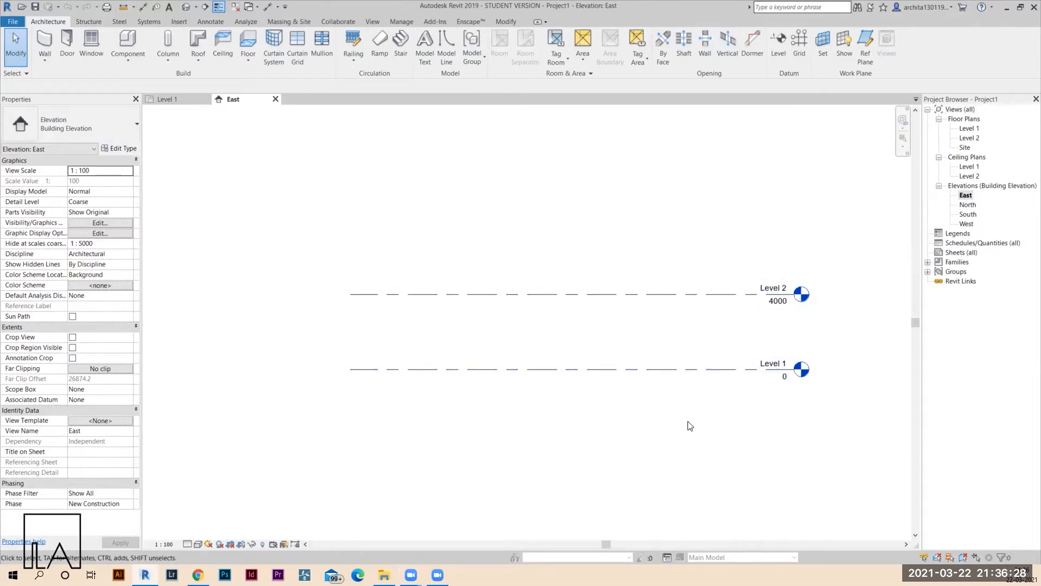
Add a level line 4000 mm above Level 2, at elevation 8000, aligned with the ends of the existing levels
click(777, 38)
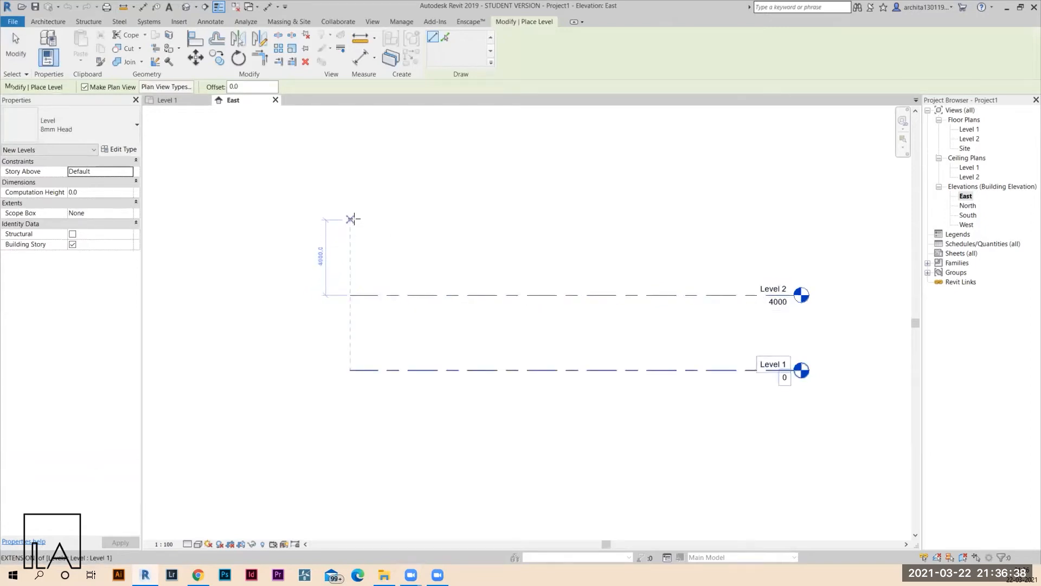
click(351, 219)
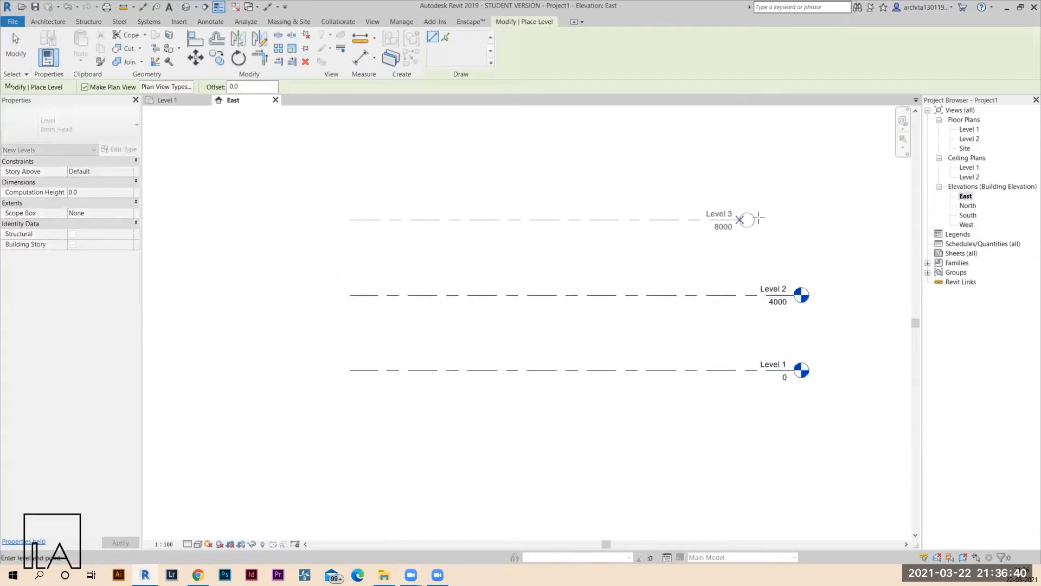
click(794, 219)
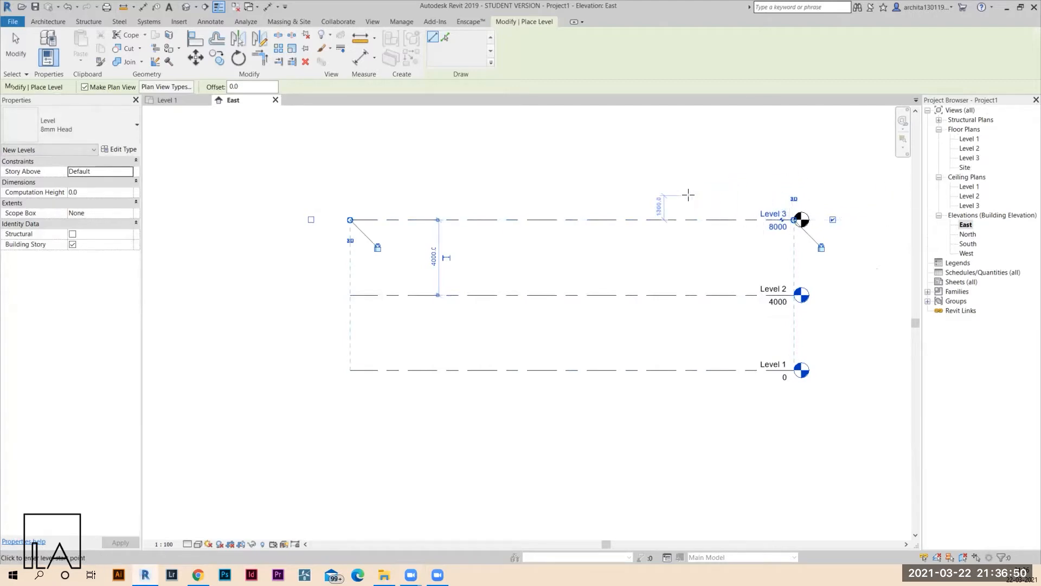
key(Escape)
key(Escape)
Add another level line 4000 mm above Level 3, at elevation 12000, aligned with the levels below
scroll(705, 325, down, 3)
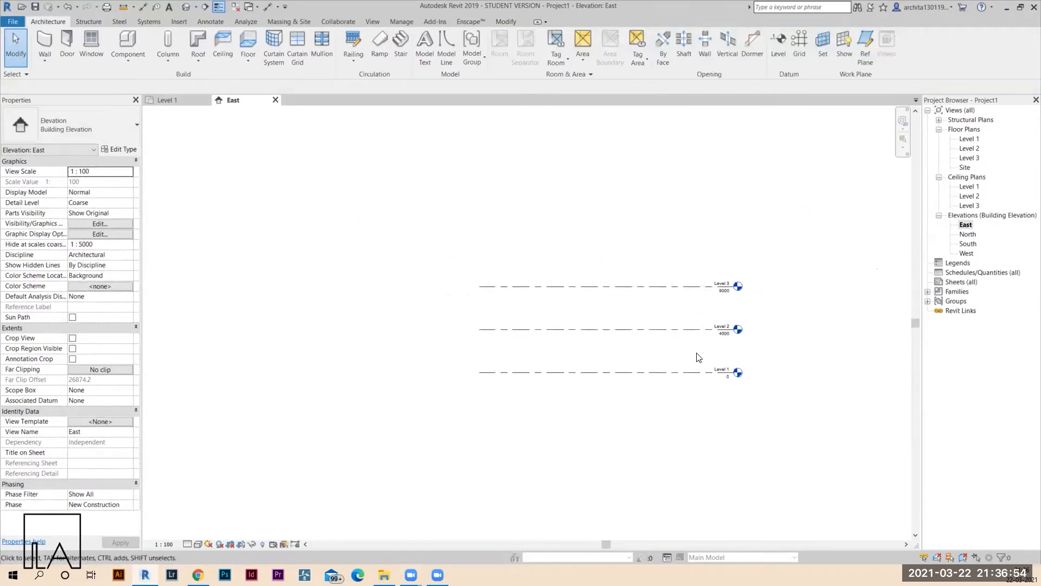
scroll(611, 330, up, 1)
middle_drag(698, 321, 666, 340)
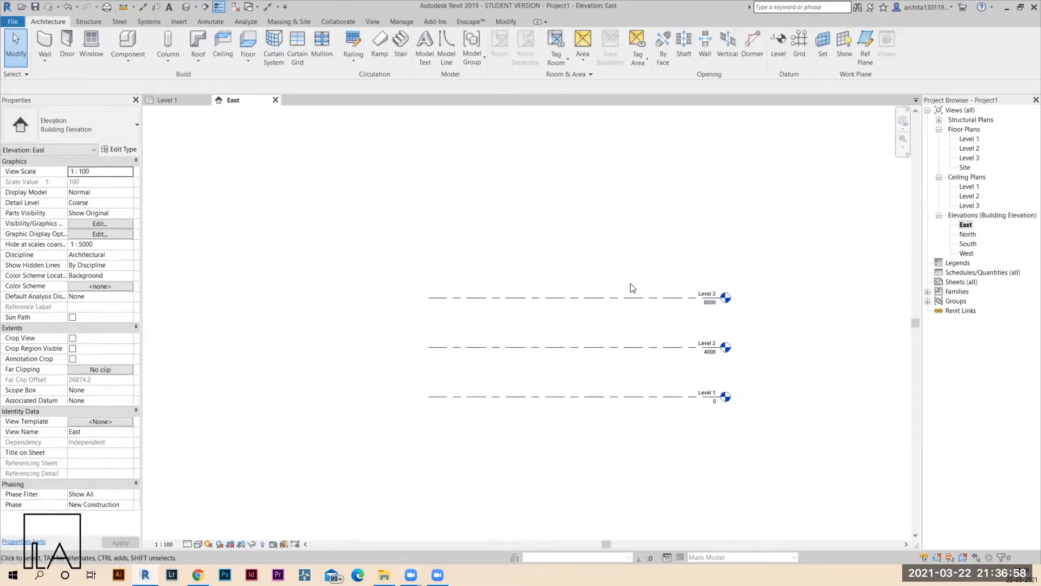
scroll(611, 326, up, 2)
middle_drag(612, 325, 584, 344)
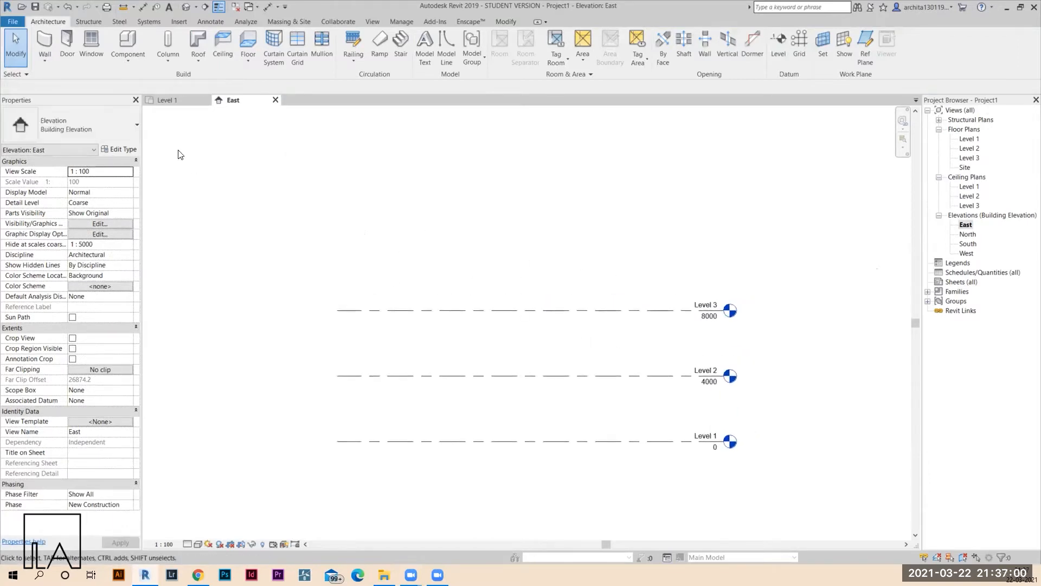
click(780, 44)
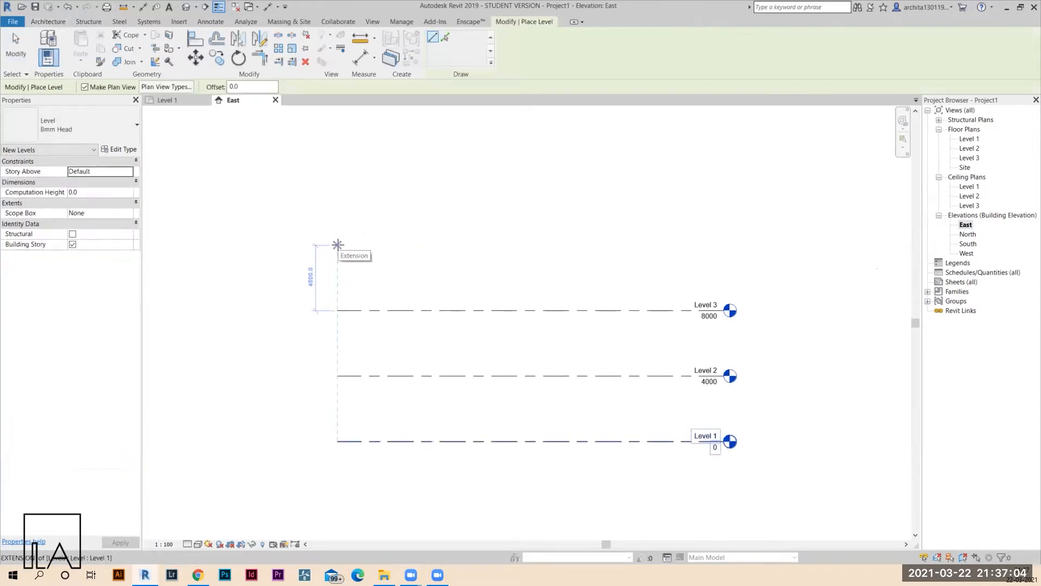
click(337, 246)
click(720, 261)
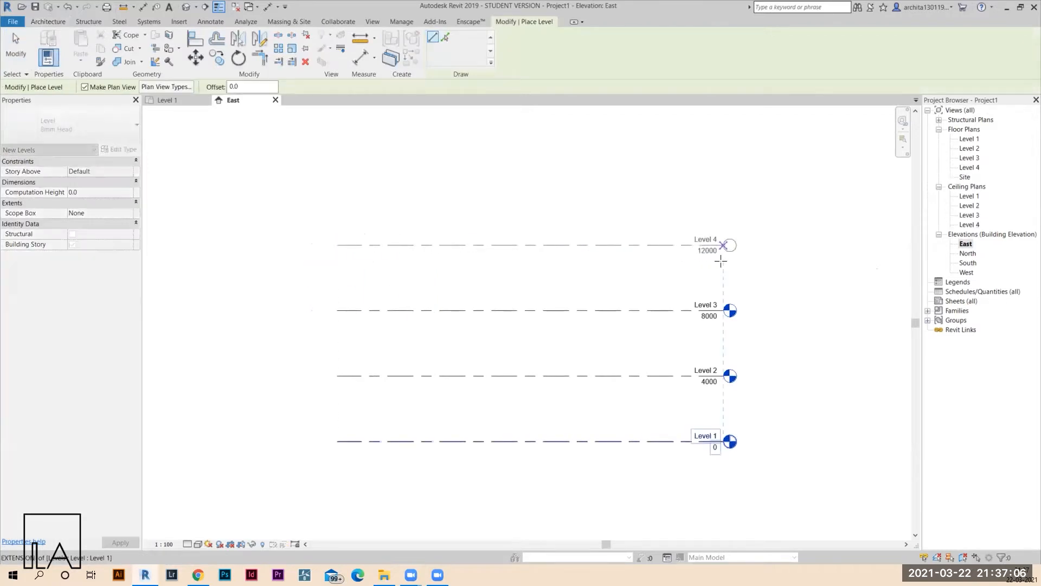
key(Escape)
key(Escape)
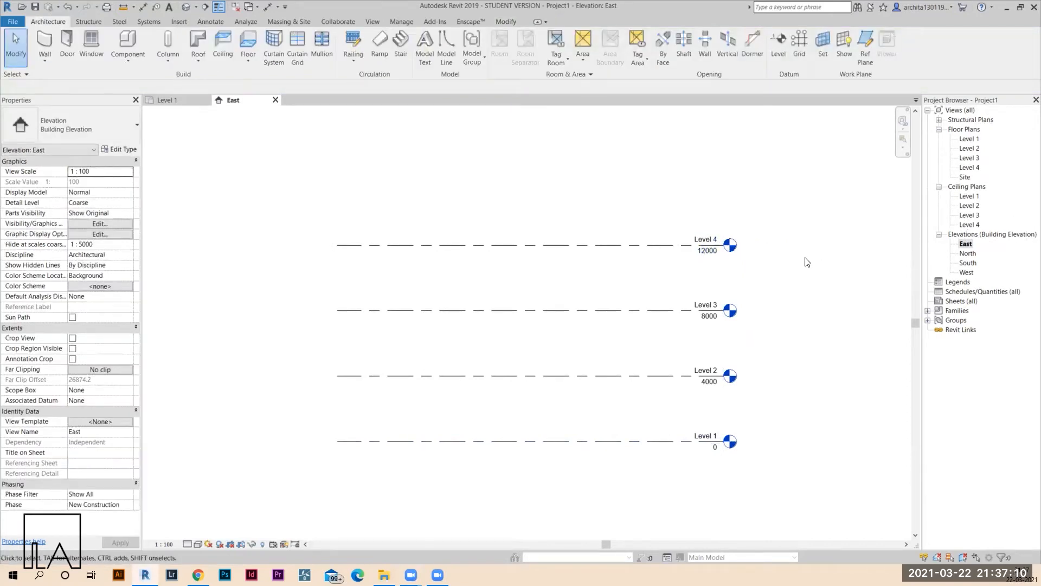
Copy the Level 4 line straight up by 4000 mm to make a level at elevation 16000
scroll(688, 282, down, 2)
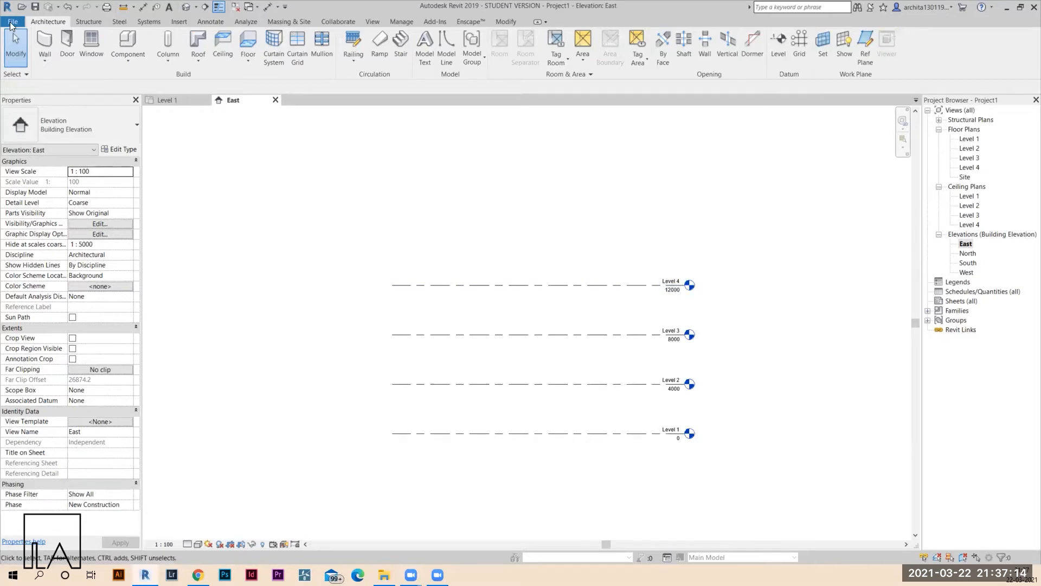
click(441, 285)
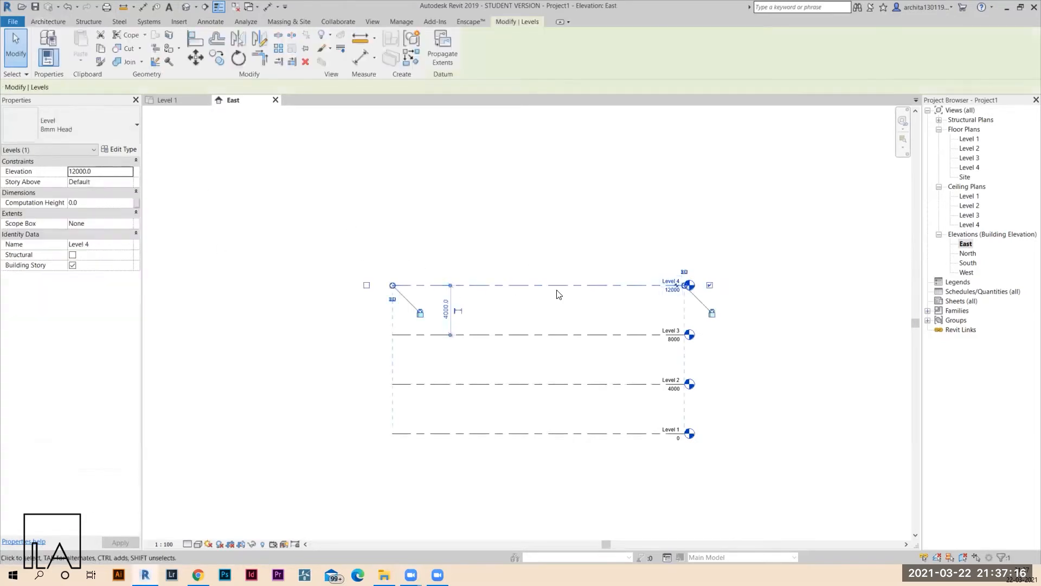
click(216, 58)
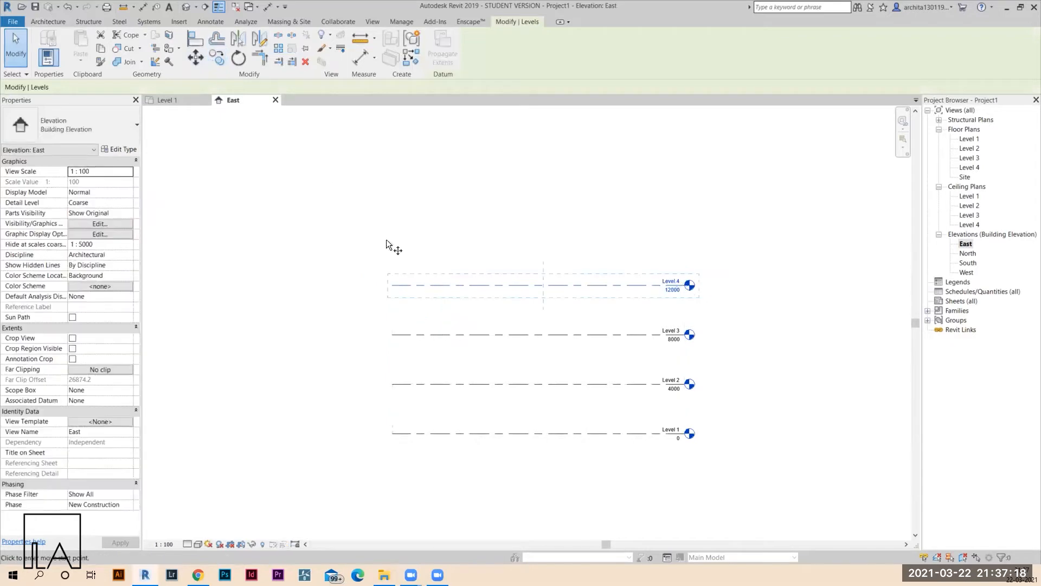
click(393, 285)
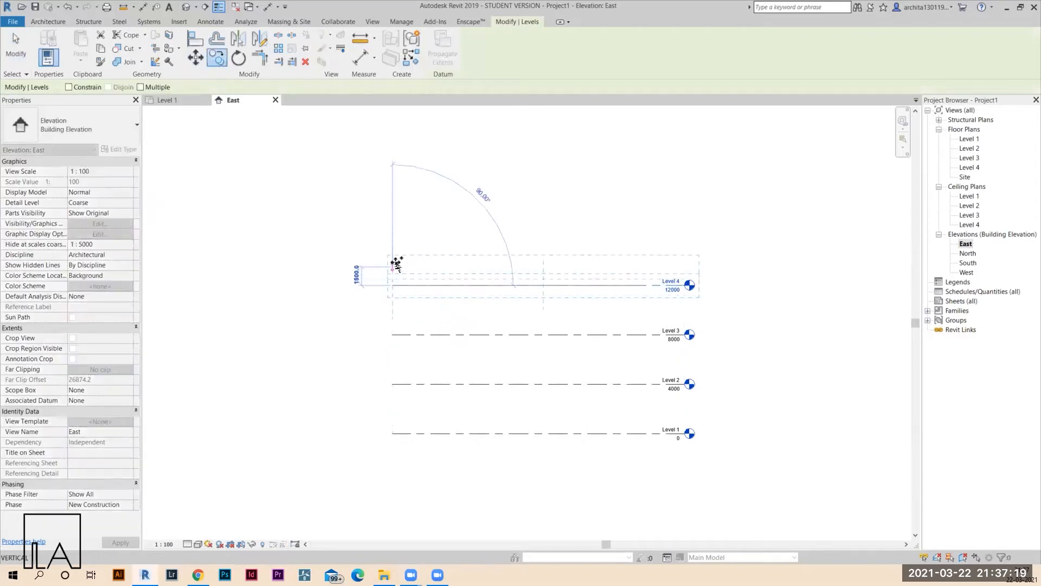
click(398, 235)
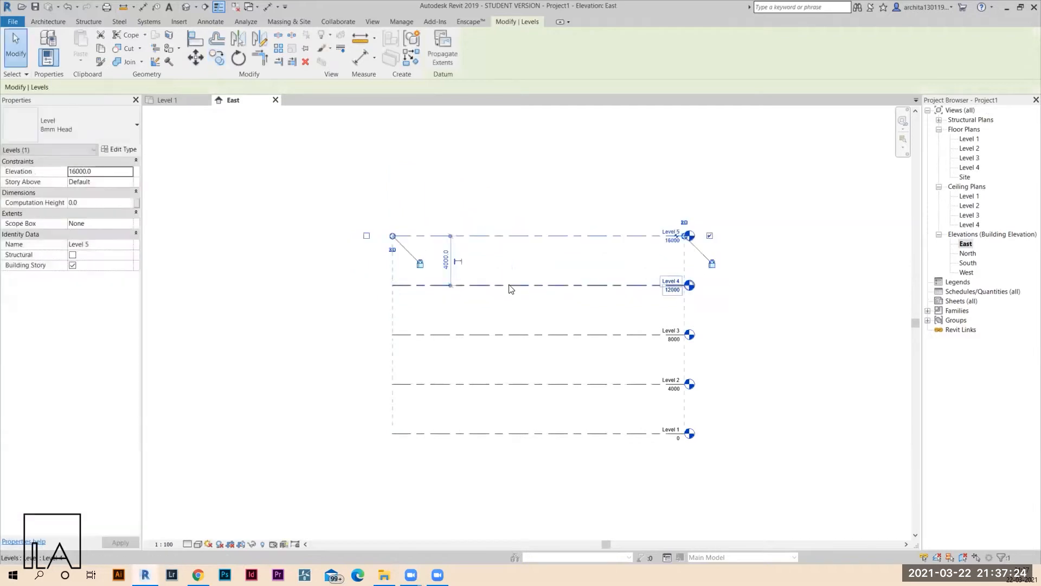
click(548, 206)
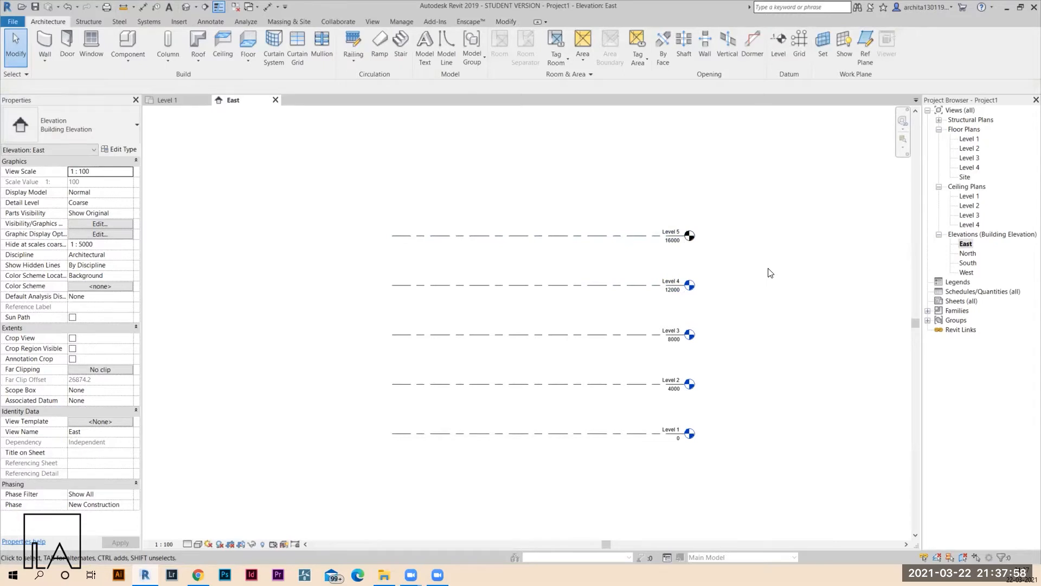
Create a floor plan view for the copied Level 5
click(570, 236)
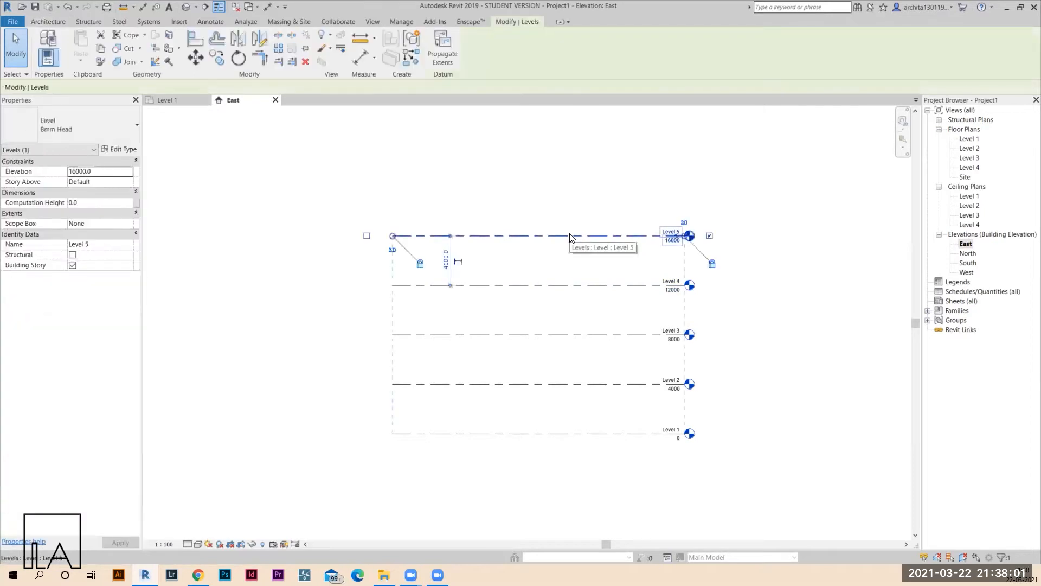
click(606, 204)
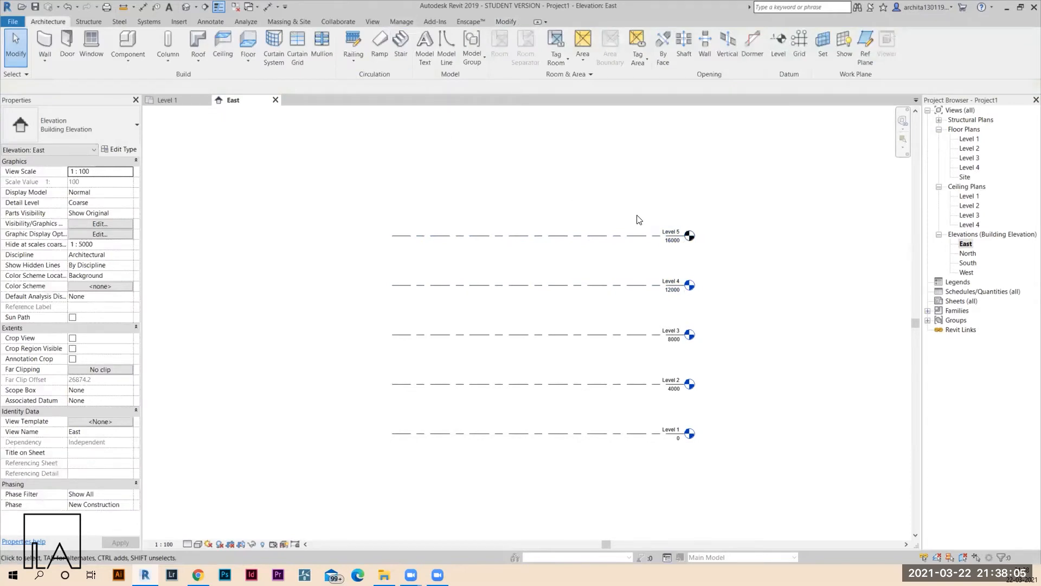
click(373, 22)
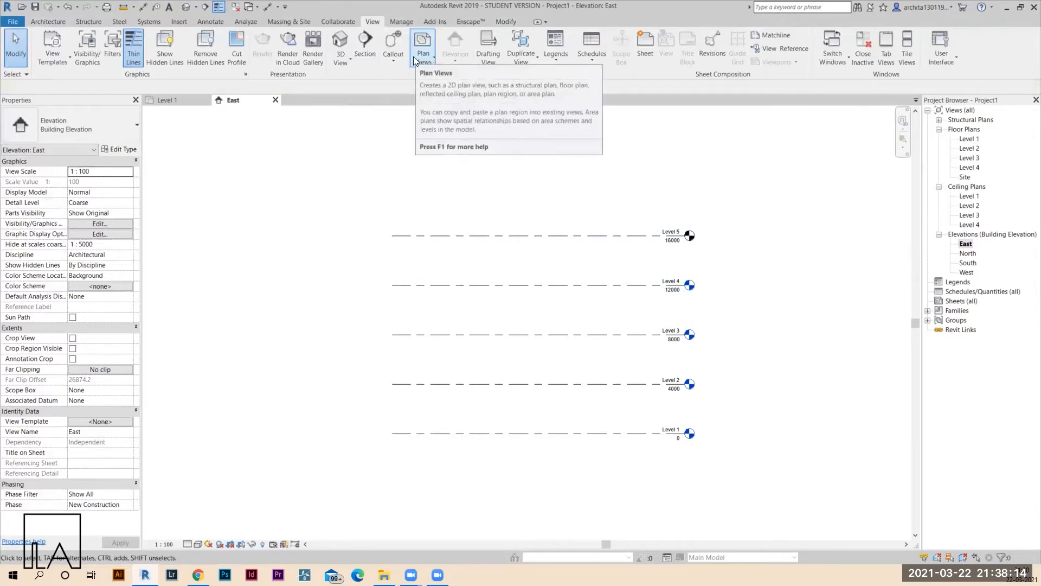
click(431, 57)
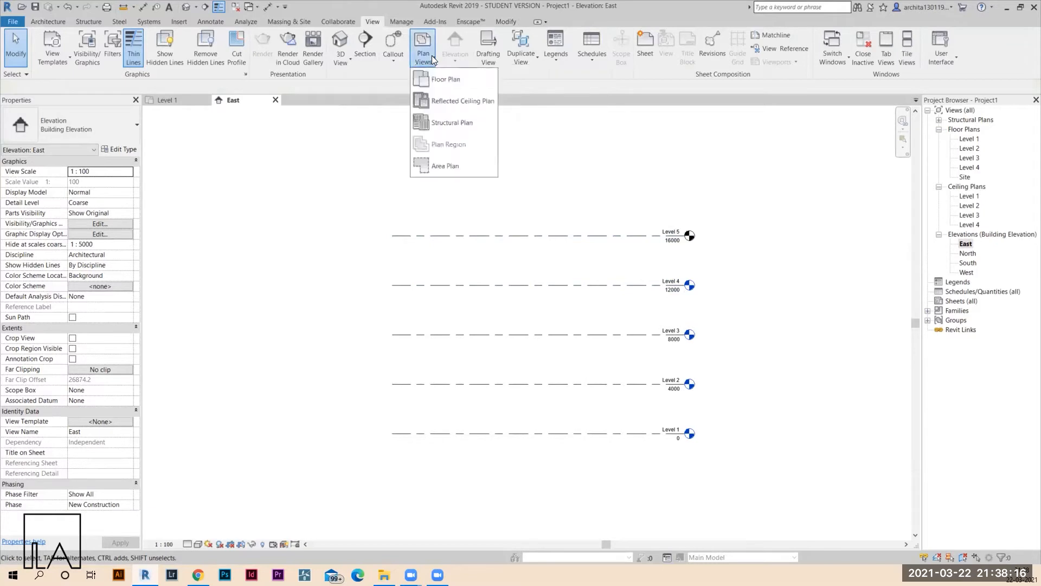
click(453, 80)
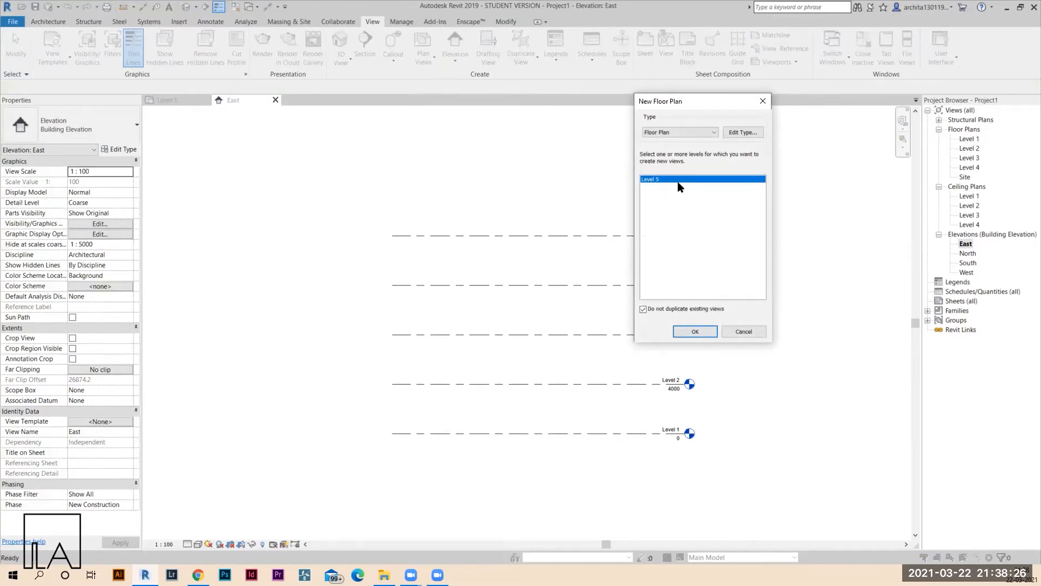
click(710, 333)
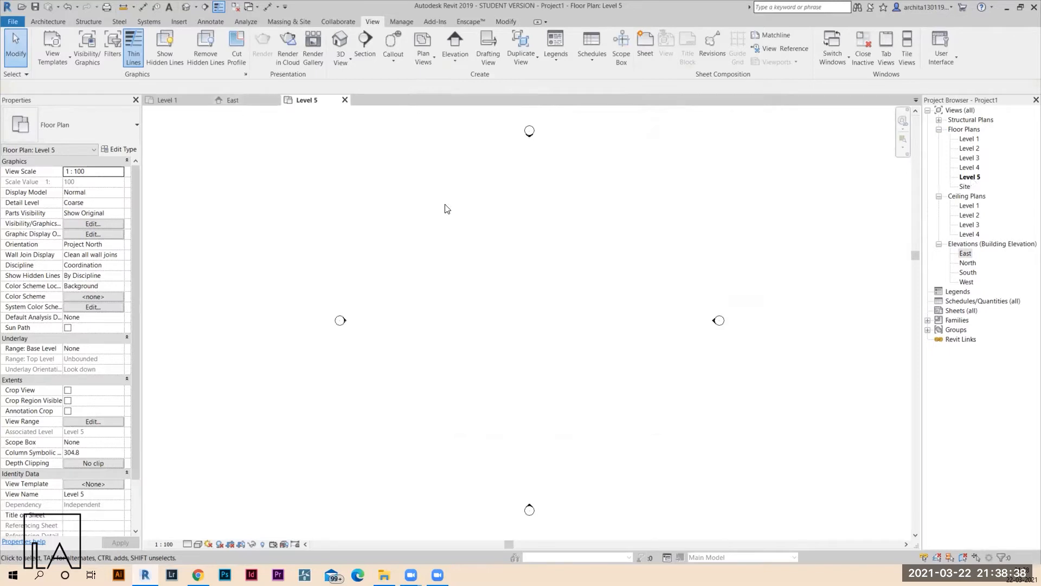
Return to the East elevation and try adjusting the levels' aligned extents from Level 4's left end
click(239, 101)
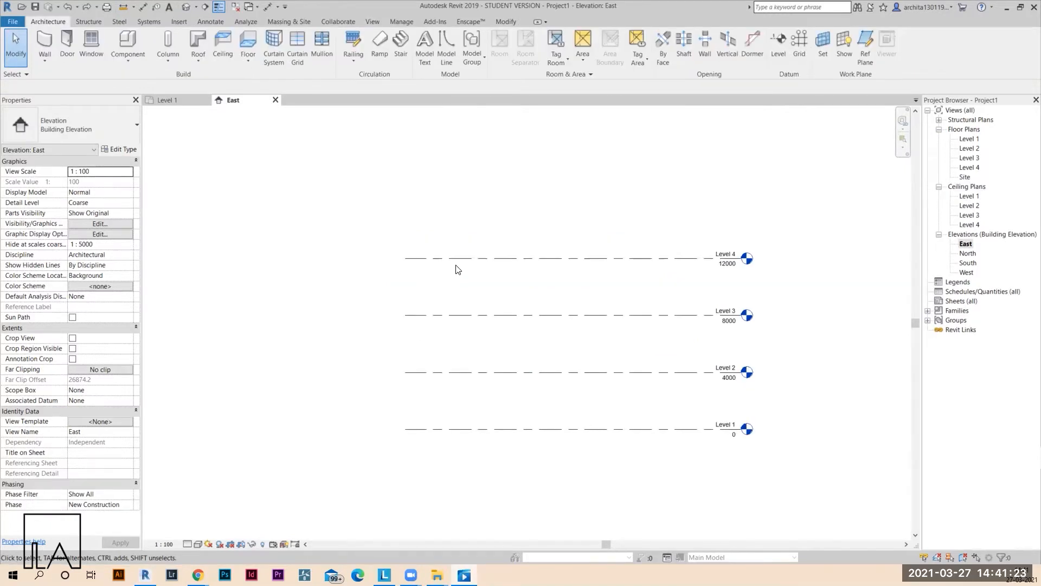
click(483, 257)
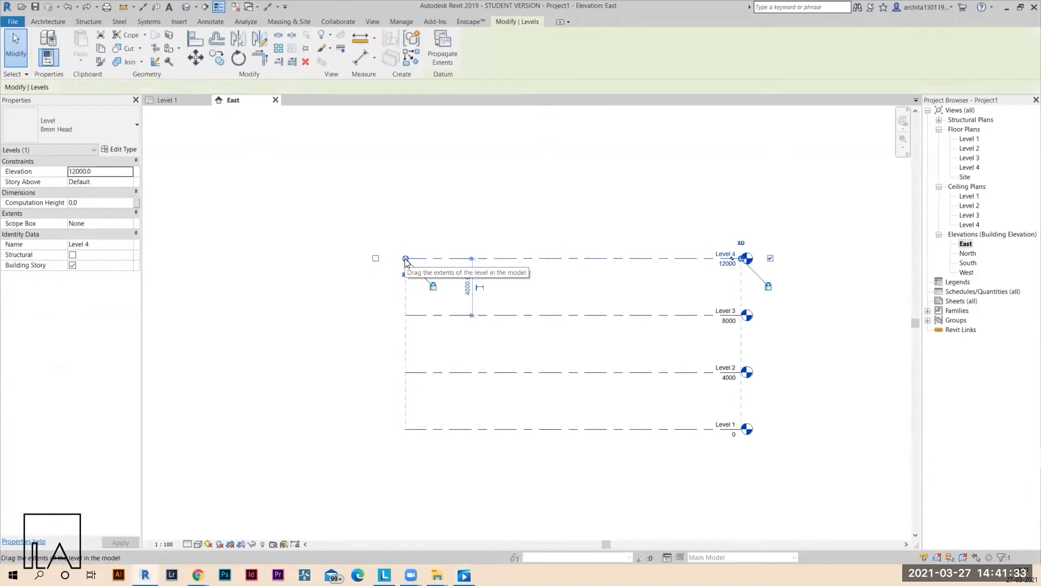
mouse_move(406, 260)
mouse_down()
mouse_move(264, 258)
mouse_move(492, 256)
mouse_move(406, 257)
mouse_up()
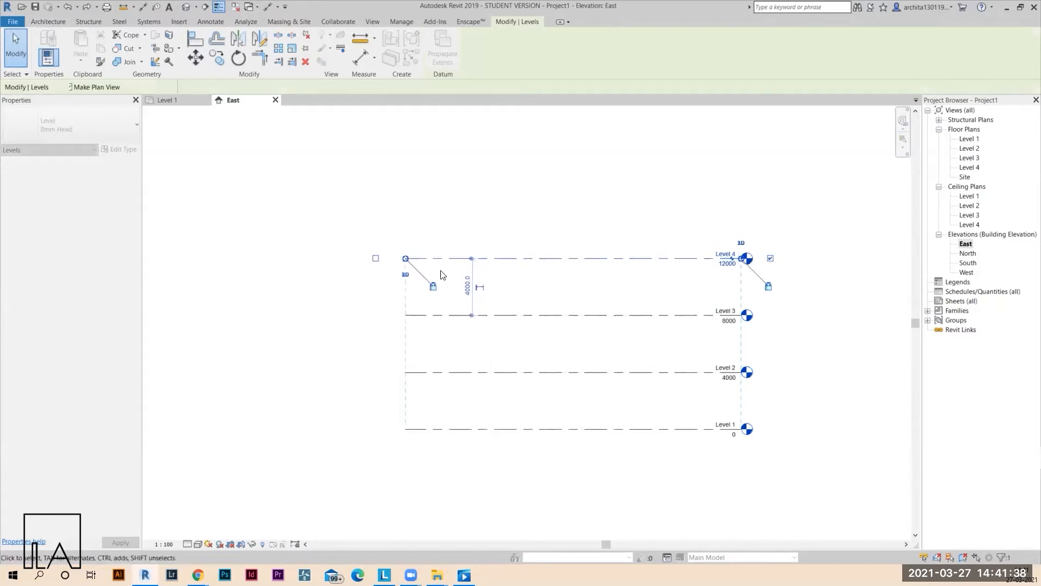
click(455, 301)
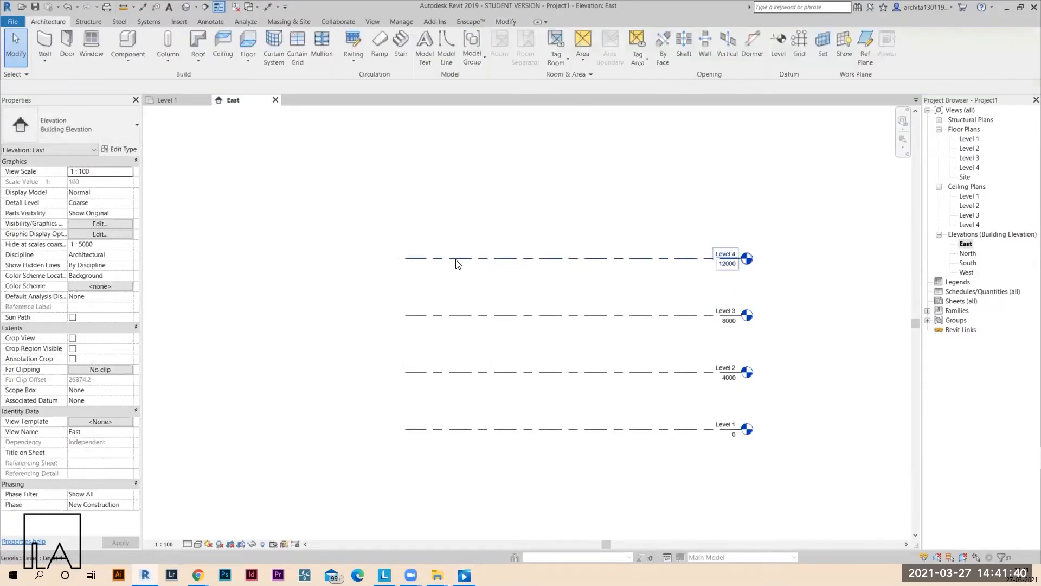
Unlock the alignment of Level 4's left end and try adjusting that line's extent on its own
click(425, 258)
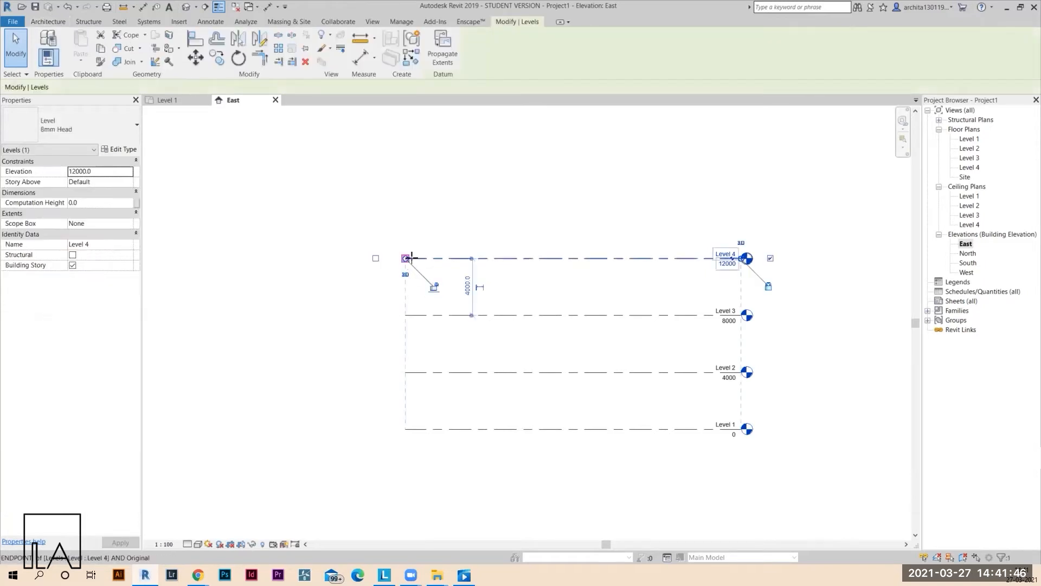
mouse_move(406, 258)
mouse_down()
mouse_move(513, 258)
mouse_move(323, 258)
mouse_move(405, 258)
mouse_up()
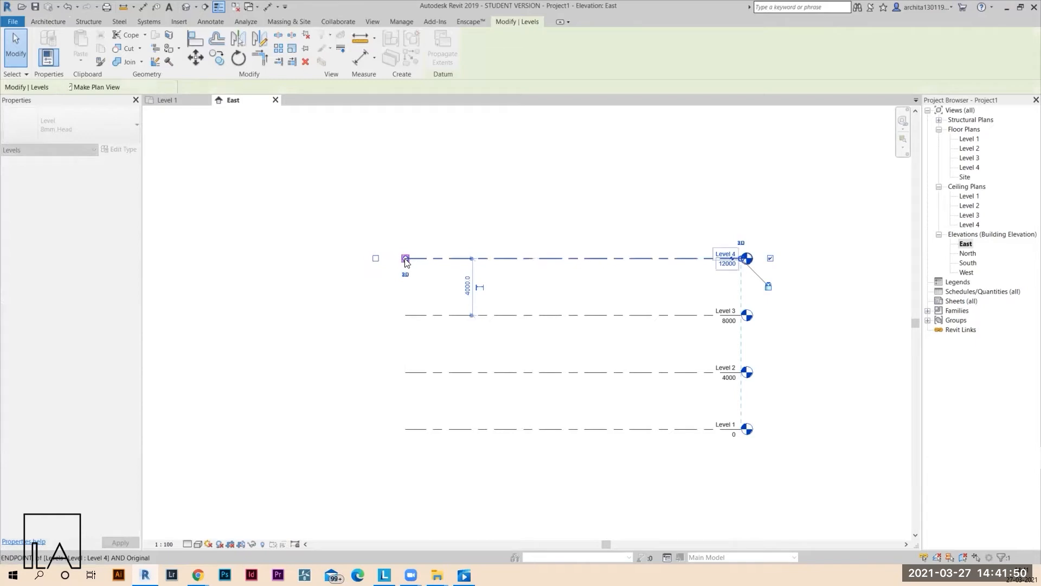
click(540, 290)
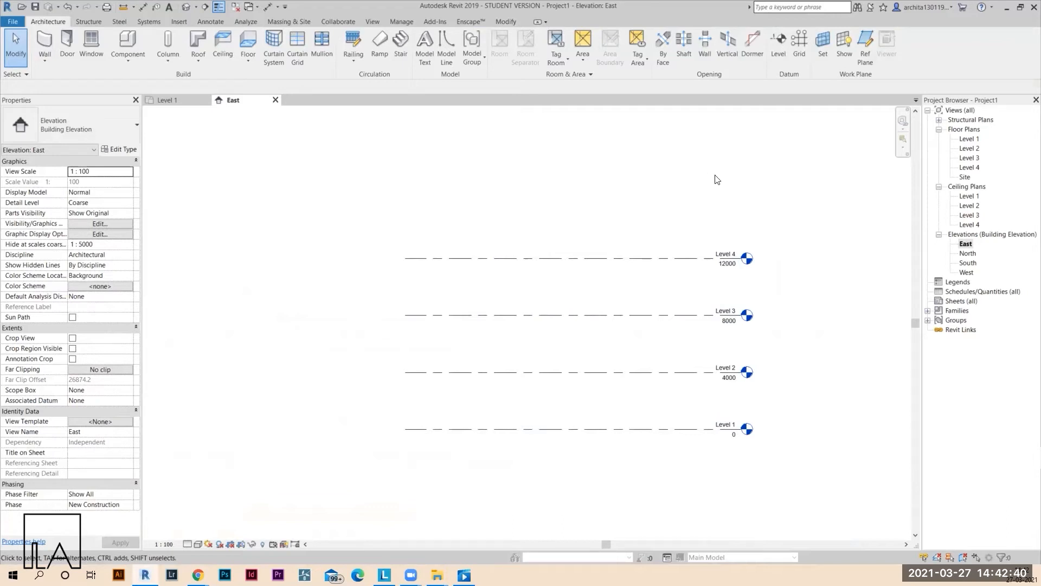
On the Level 1 floor plan, draw a rectangle of Generic - 200mm walls about 18800 by 15800 mm between the elevation markers
double_click(976, 139)
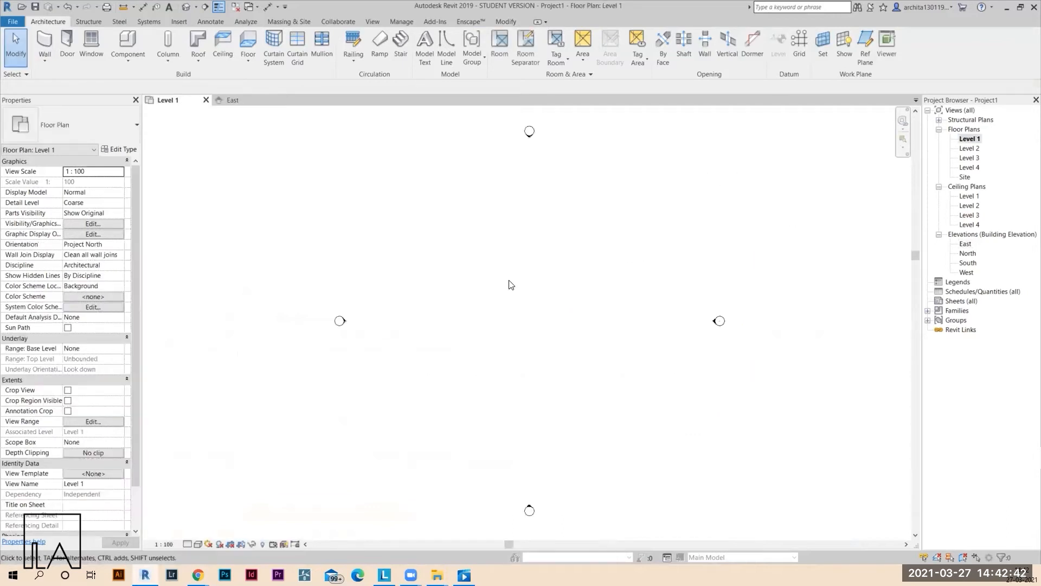
click(52, 44)
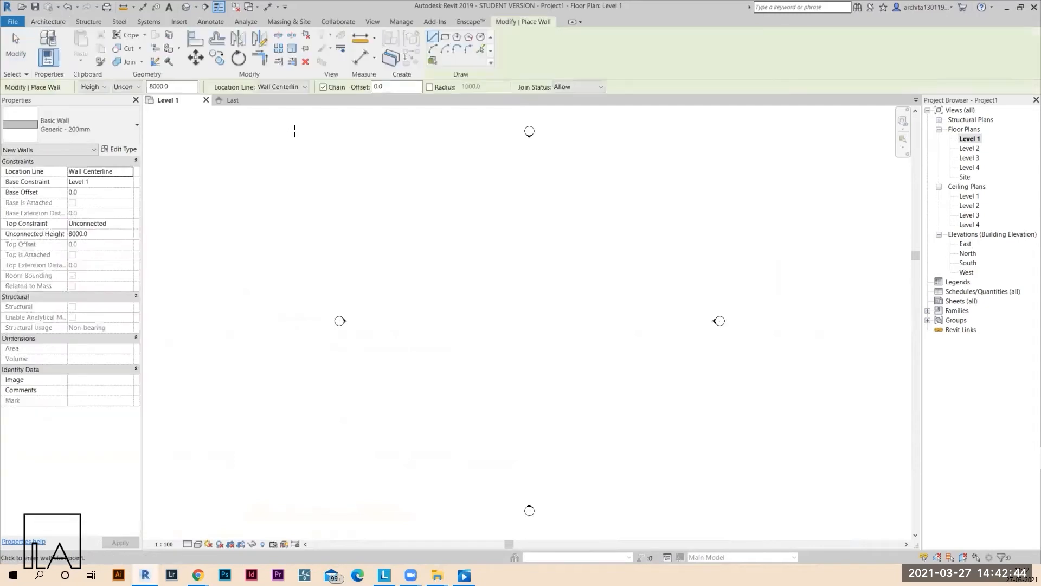
click(448, 38)
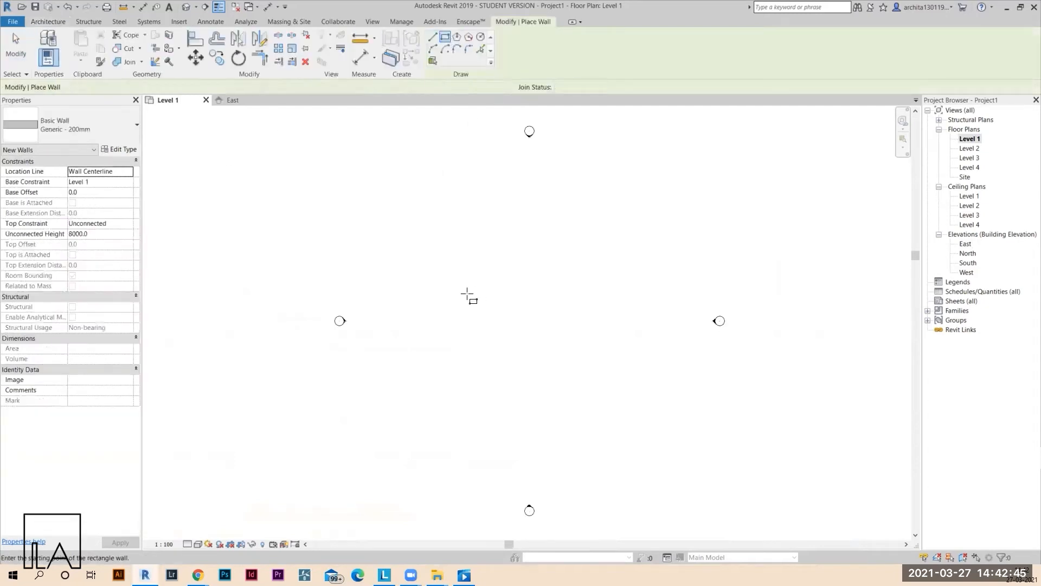
click(454, 267)
click(599, 387)
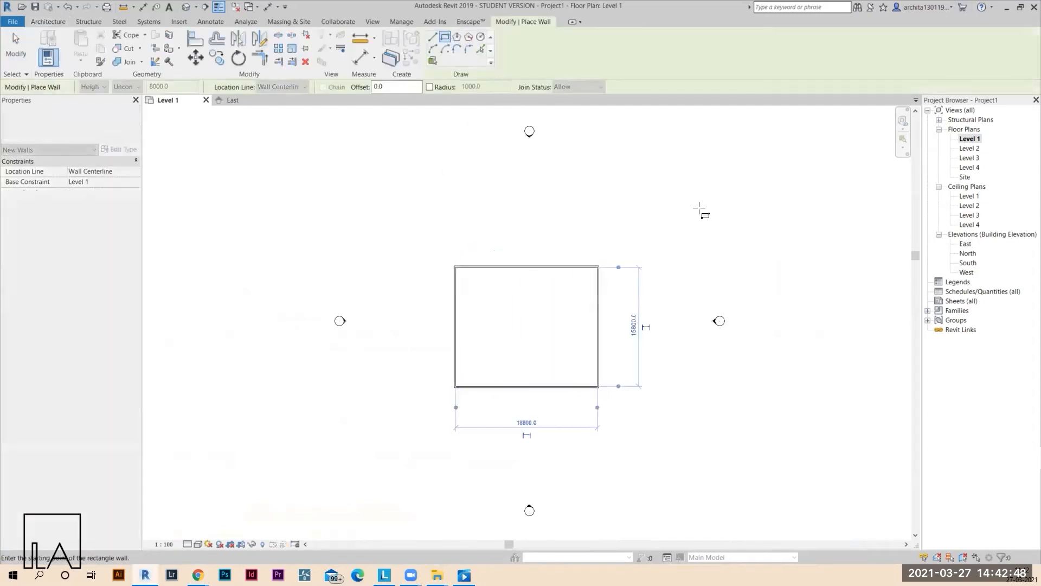
In the East elevation, move the building's left end wall outward beyond the left ends of the level lines
key(Escape)
key(Escape)
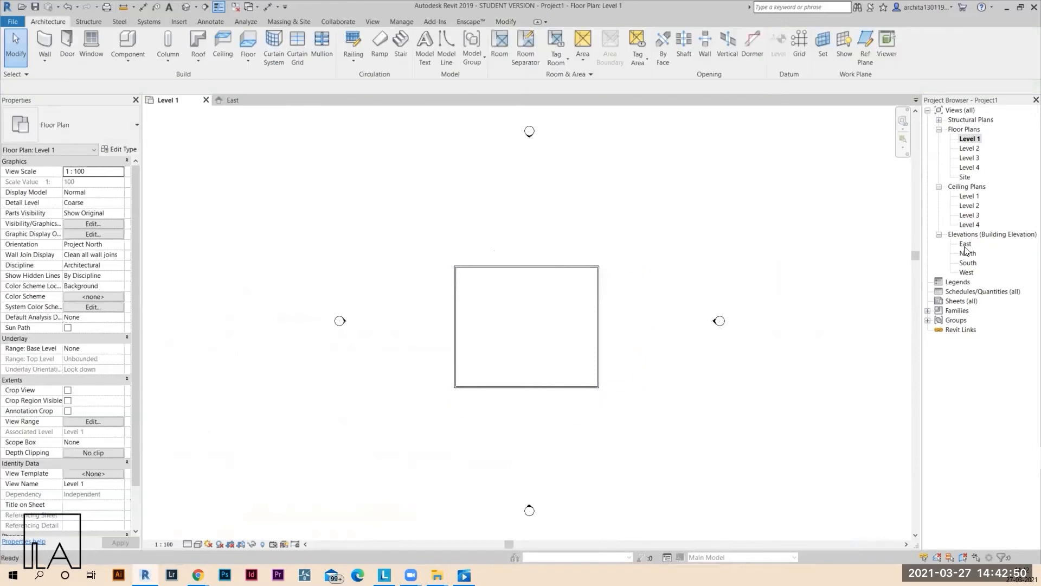
double_click(965, 244)
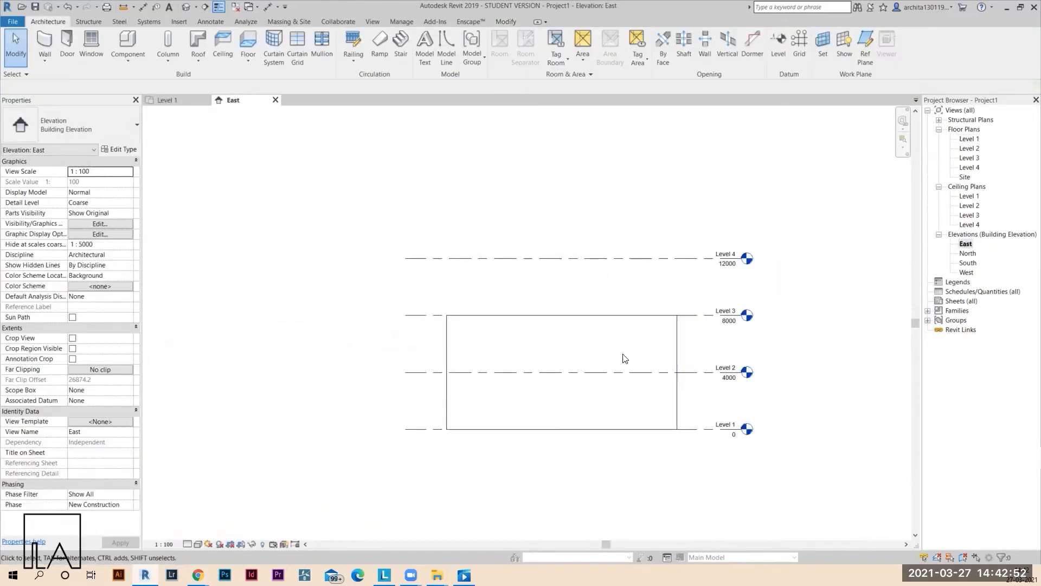
click(448, 342)
drag(448, 343, 290, 351)
click(421, 488)
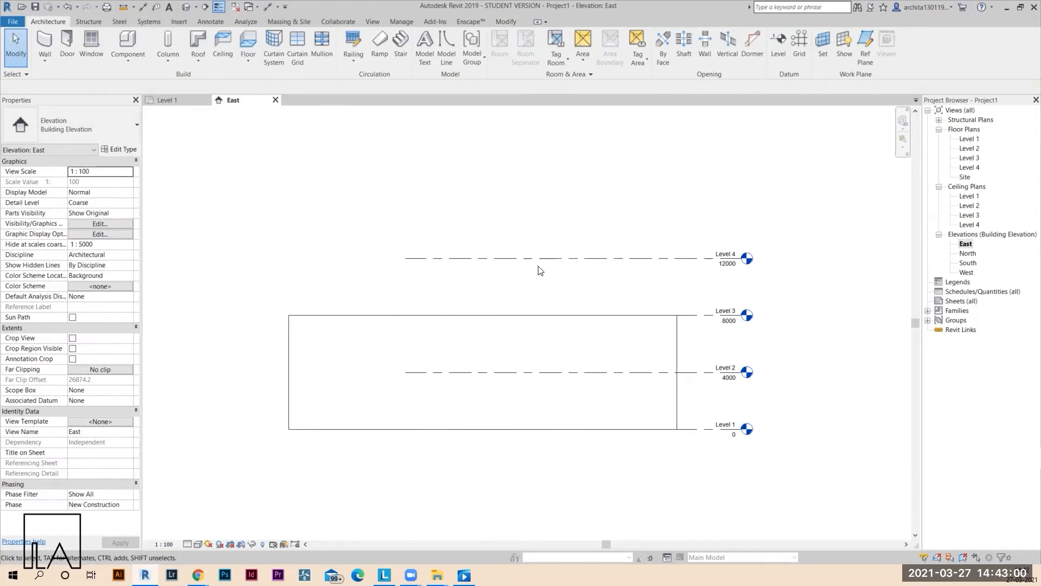
Maximize the 3D extents of Level 4 so its line reaches the moved wall
click(552, 260)
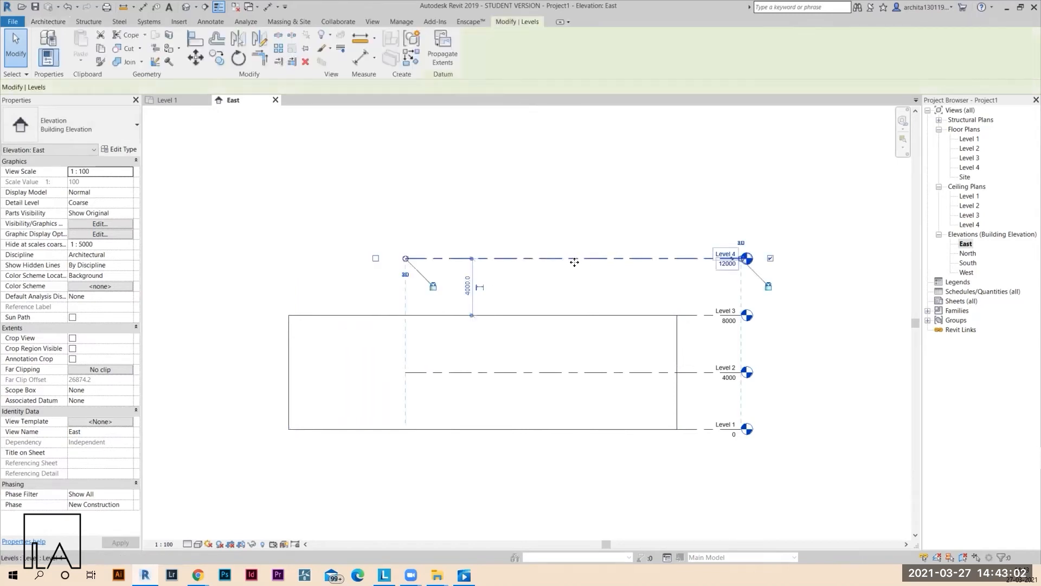
key(Escape)
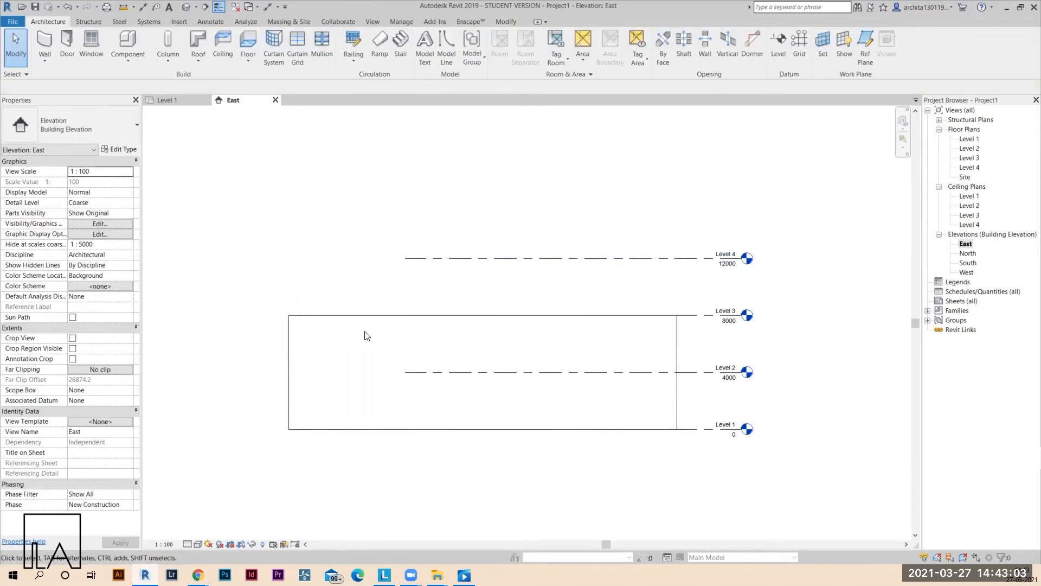
click(289, 337)
key(Escape)
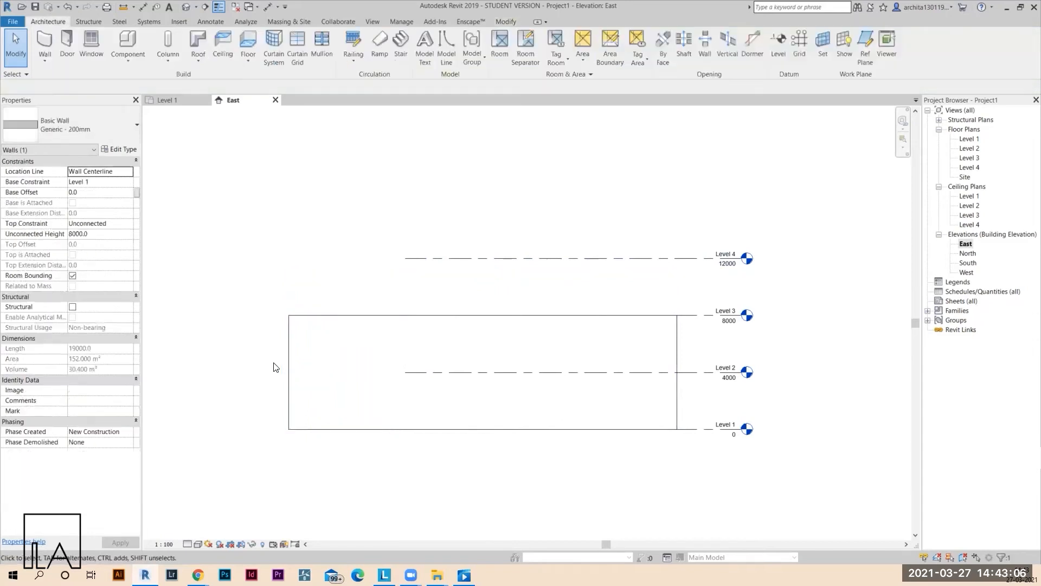
click(415, 260)
right_click(416, 264)
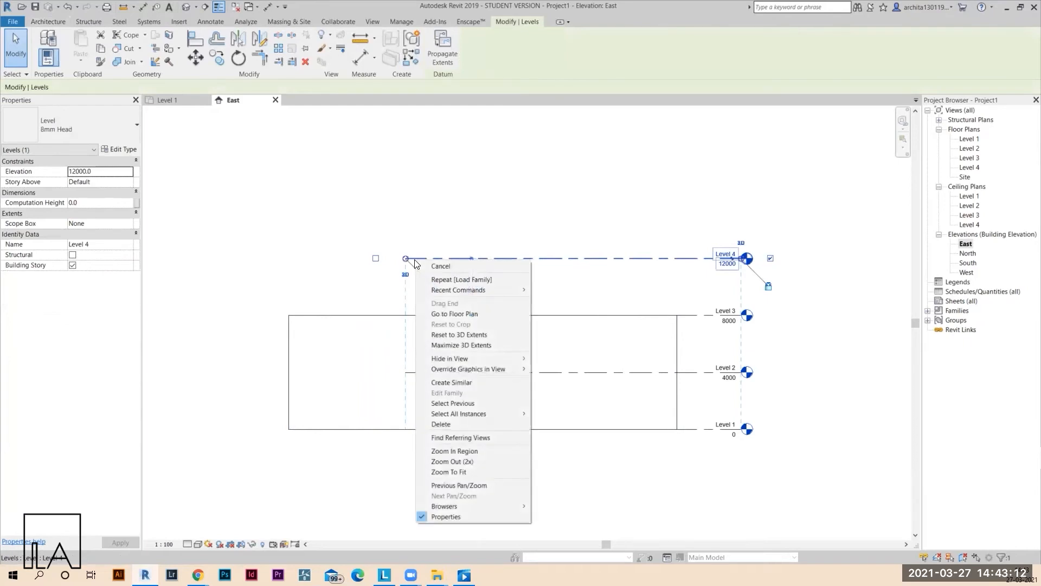
click(454, 346)
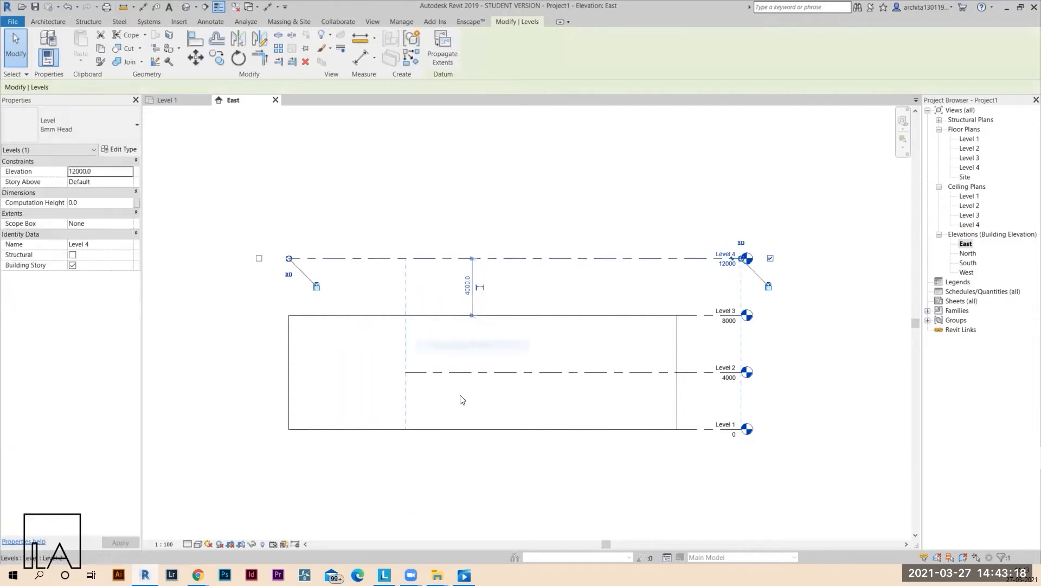
key(Escape)
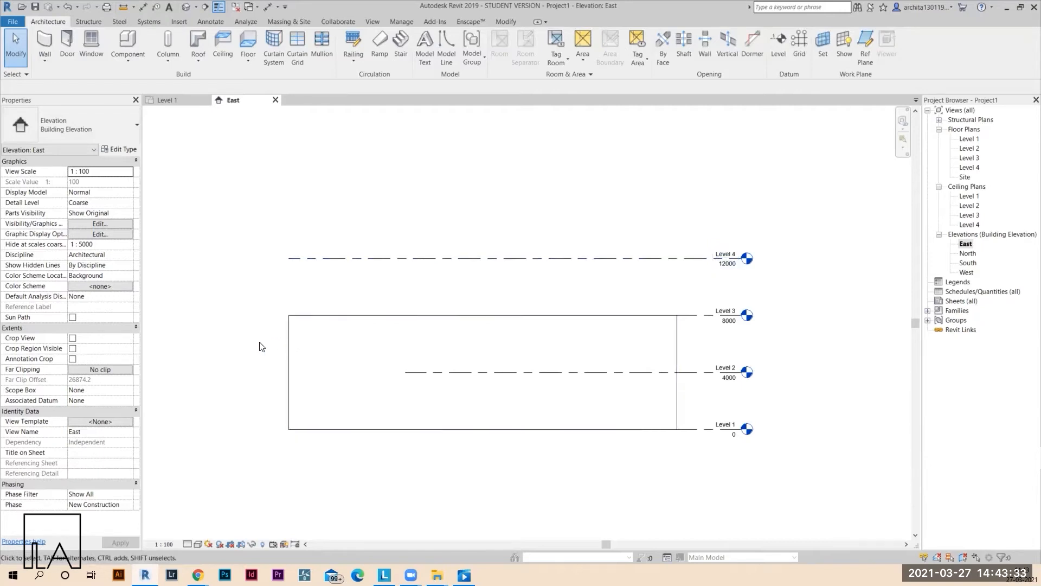
Extend the locked left ends of Levels 1 to 3 from Level 3 until they align with Level 4's left end
click(692, 316)
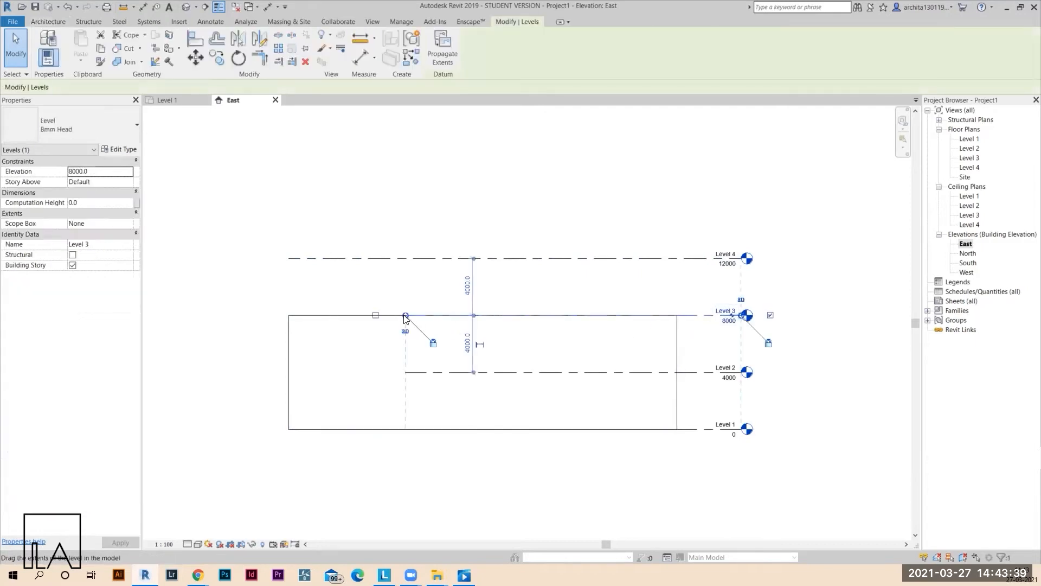
drag(330, 320, 288, 321)
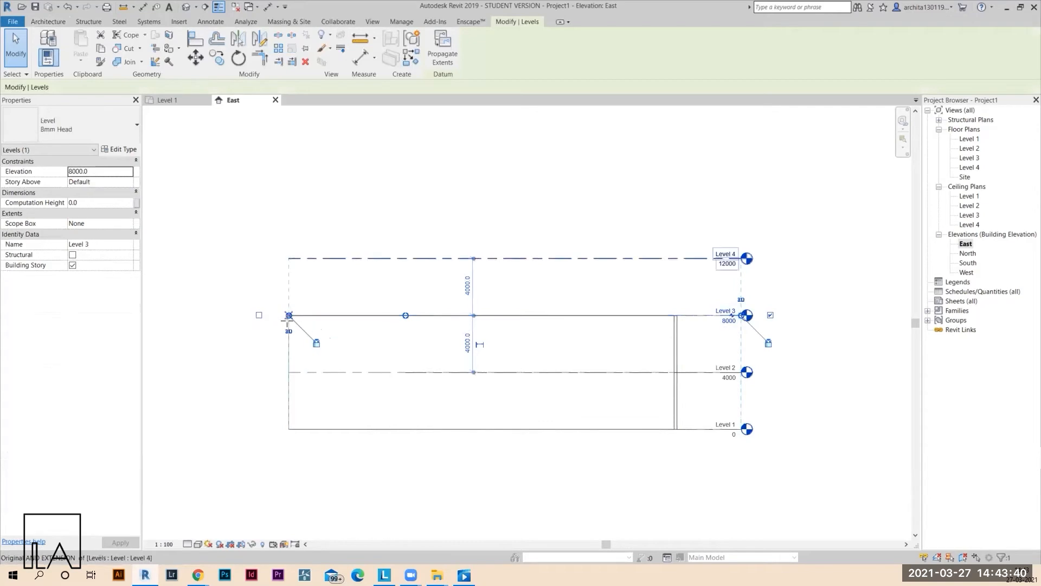
click(276, 450)
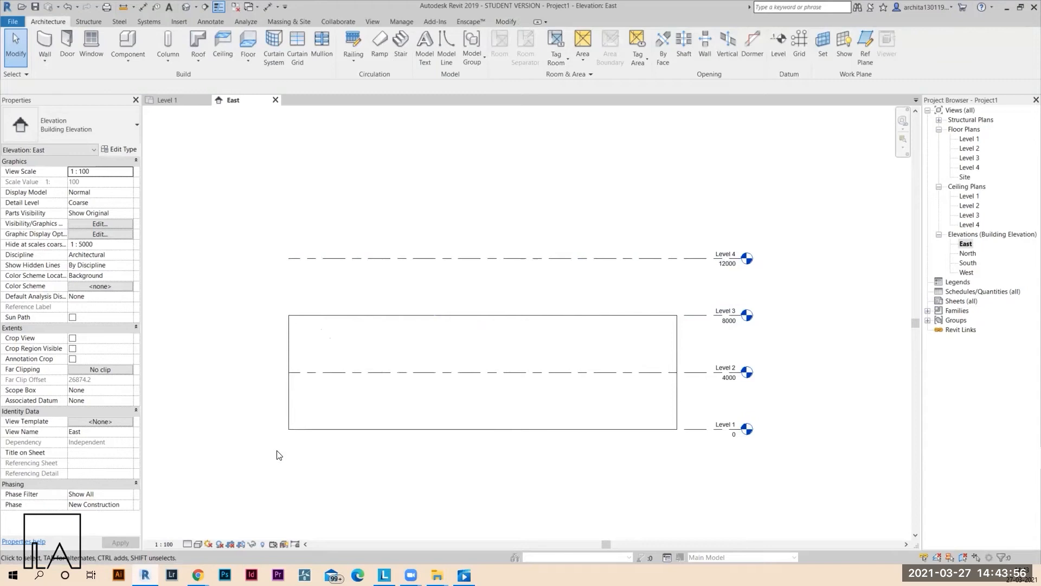
Unlock Level 4's left end, shorten its 3D extent past the middle of the building, and check it in the 3D view
click(397, 259)
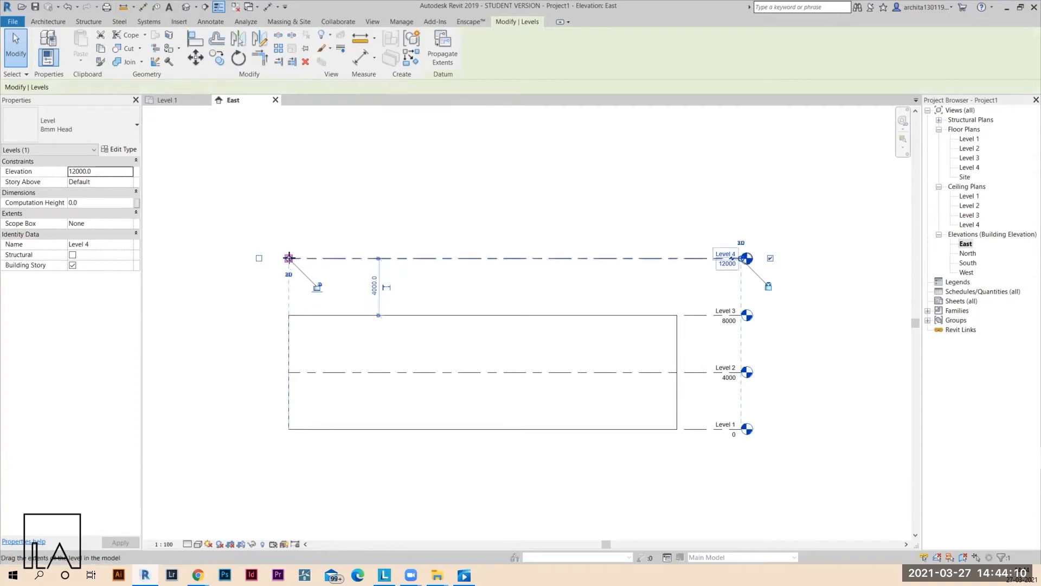
drag(289, 259, 561, 258)
click(512, 222)
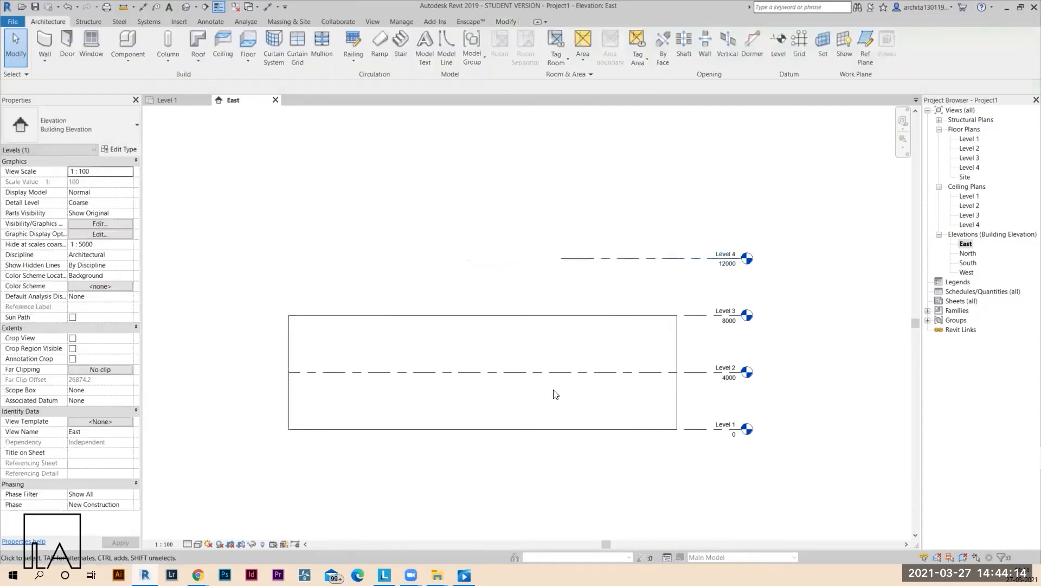
click(186, 7)
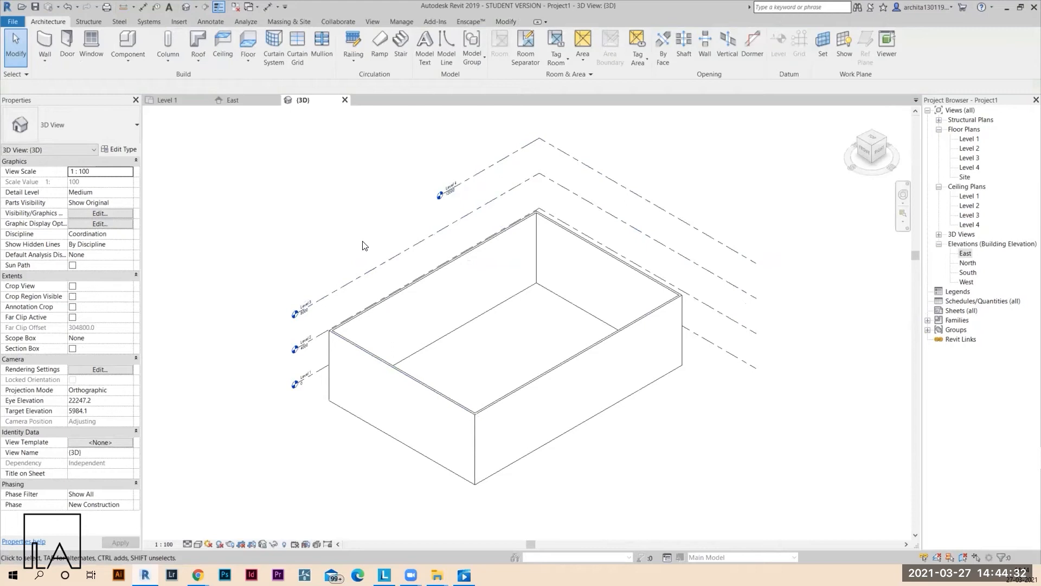
Return to the East elevation and undo the shortening of Level 4's 3D extent
double_click(967, 254)
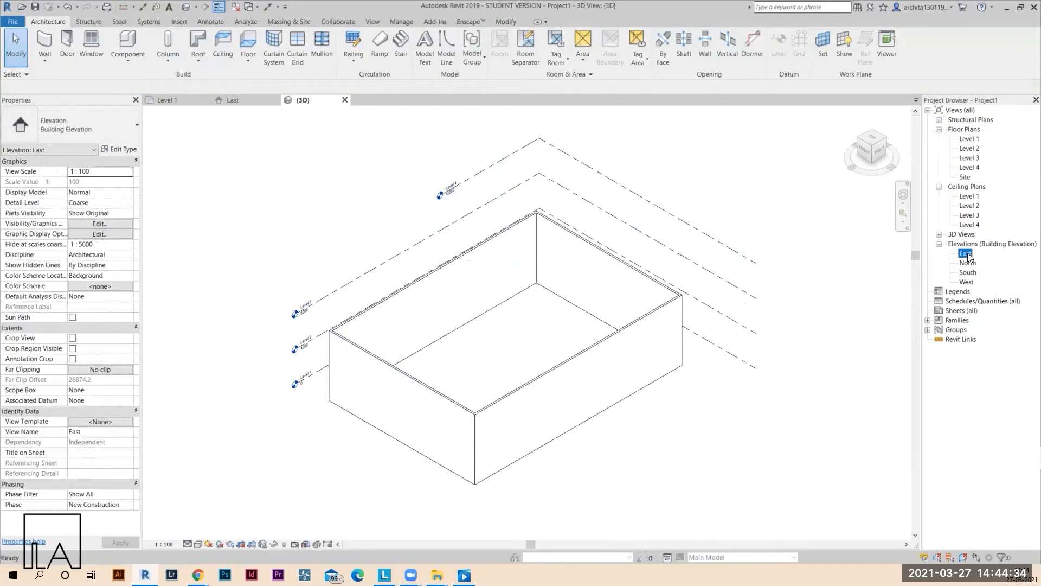
key(ctrl+z)
key(ctrl+z)
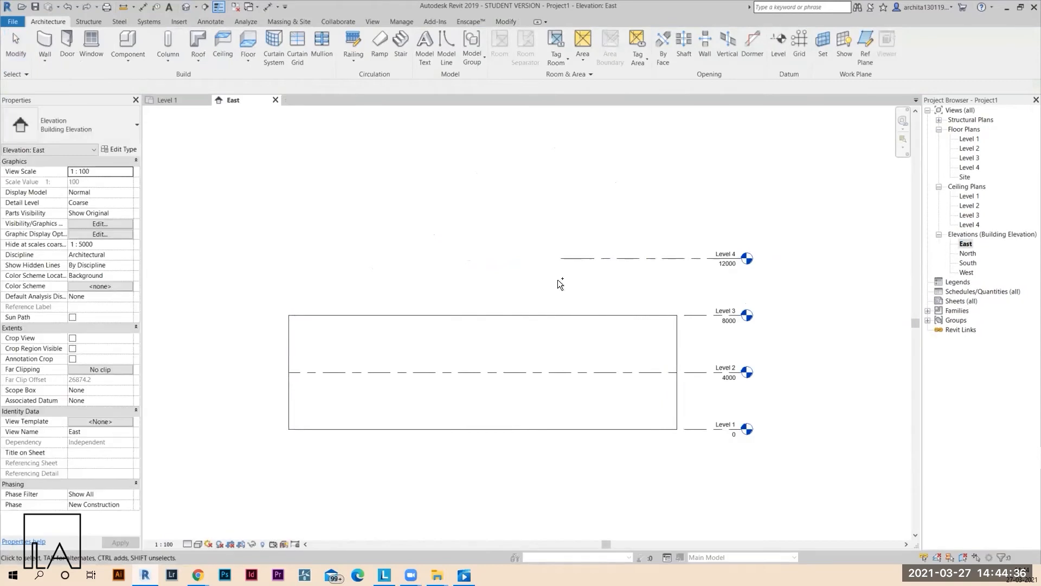
Switch Level 4's left end to 2D extents, shorten it almost to the building's right edge, and check the levels in 3D
click(341, 260)
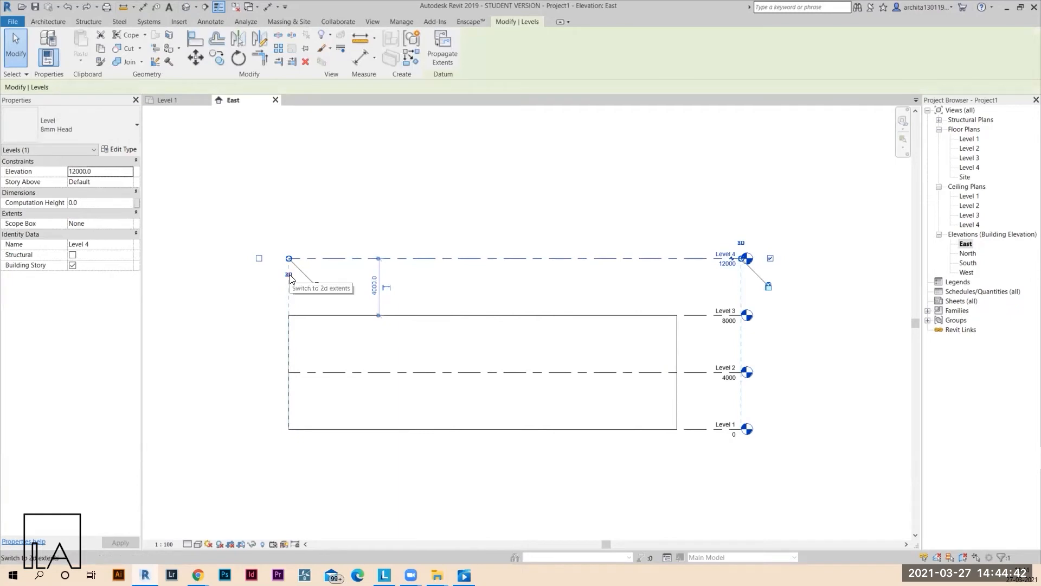
click(289, 275)
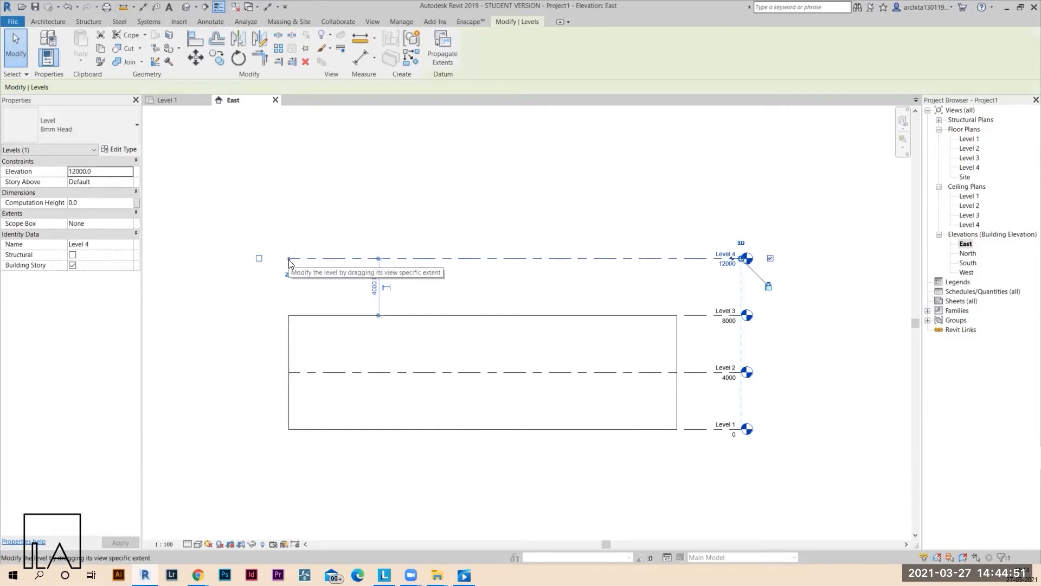
drag(290, 260, 669, 258)
click(599, 298)
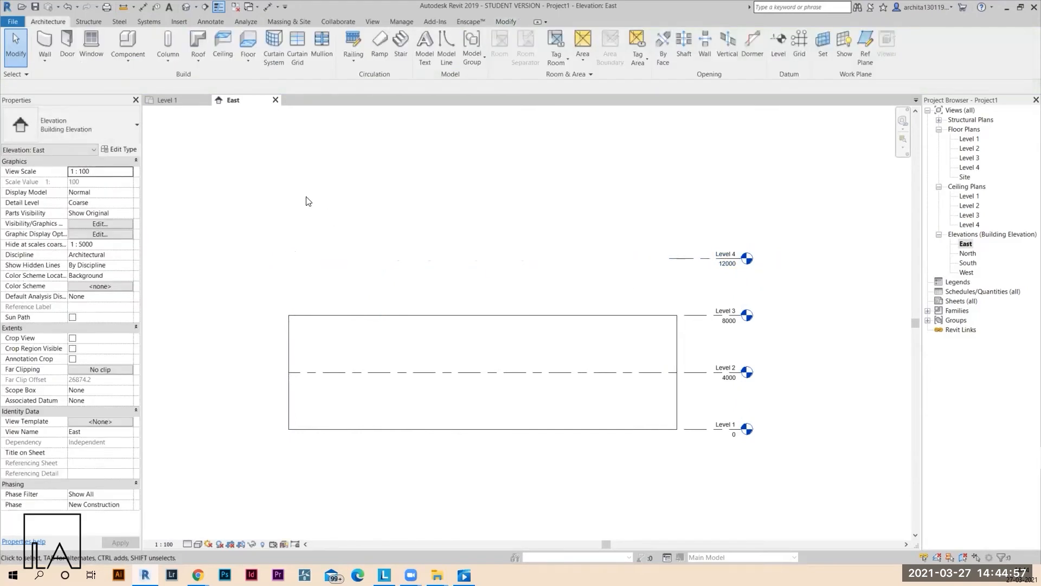
click(185, 9)
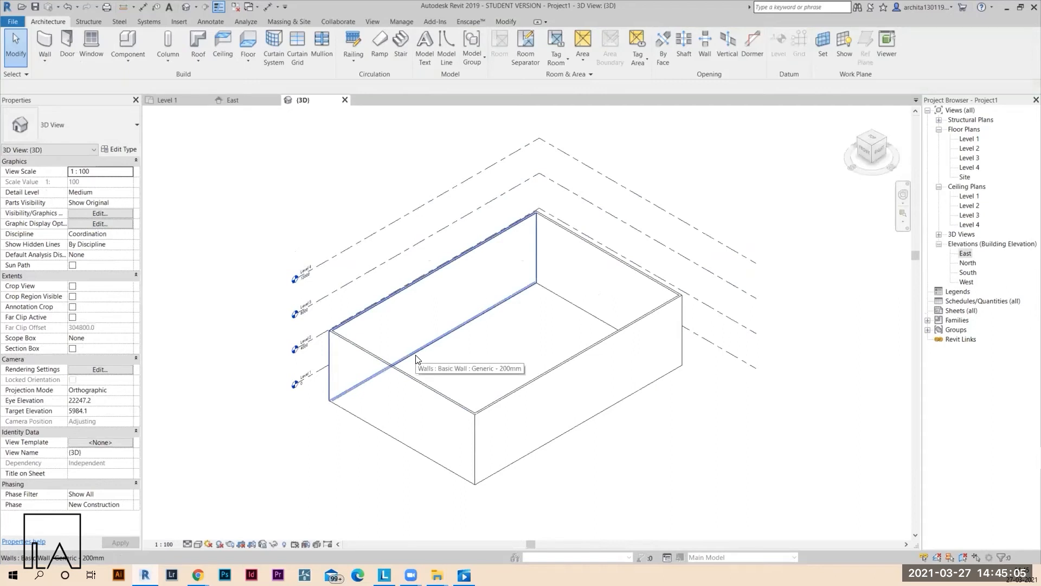
Return to the East elevation, compare the level head families in the Annotations library, and load M_Level Head - Triangle.rfa
double_click(966, 253)
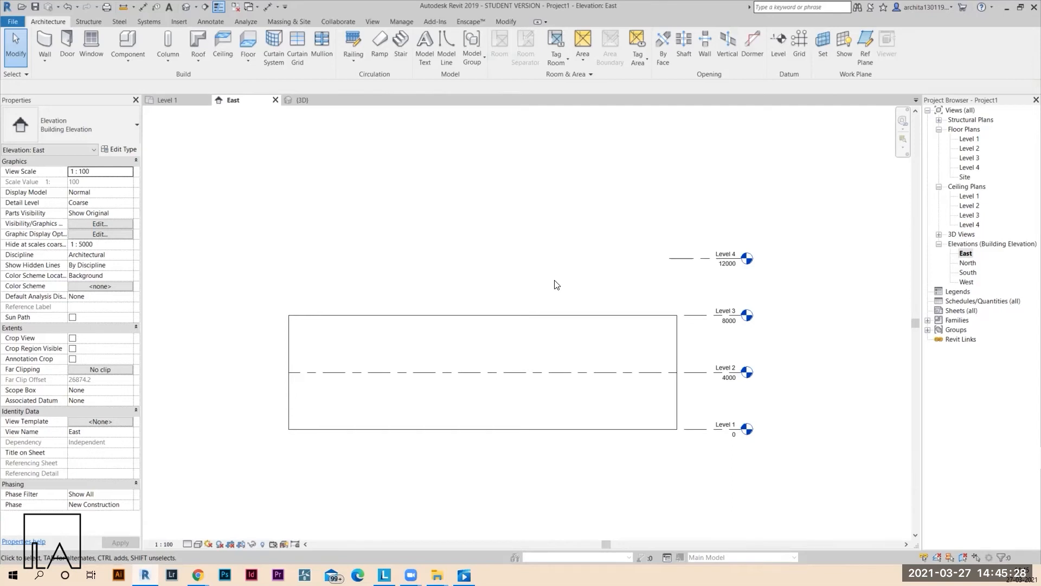
click(175, 23)
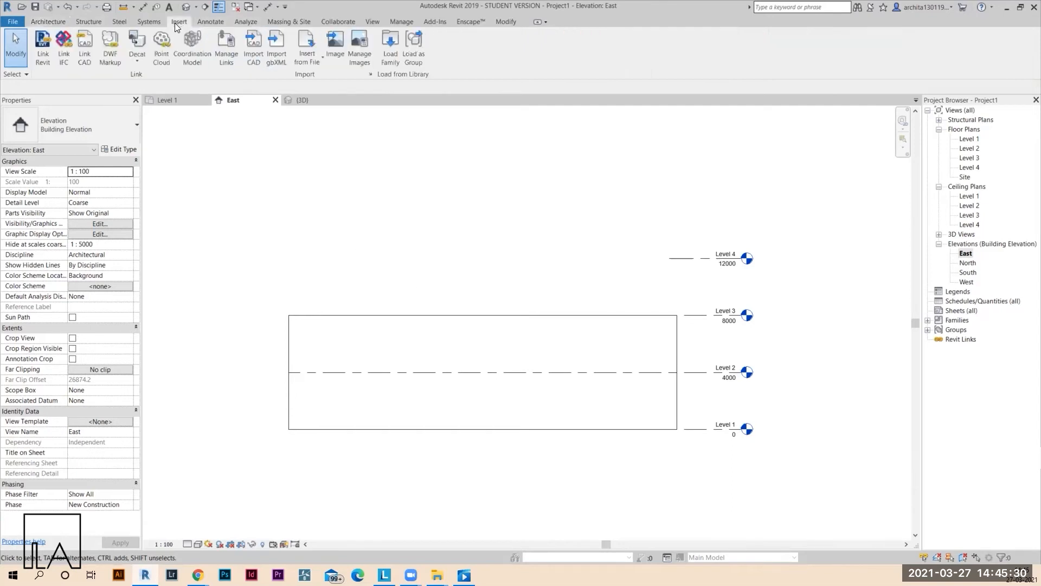
click(389, 52)
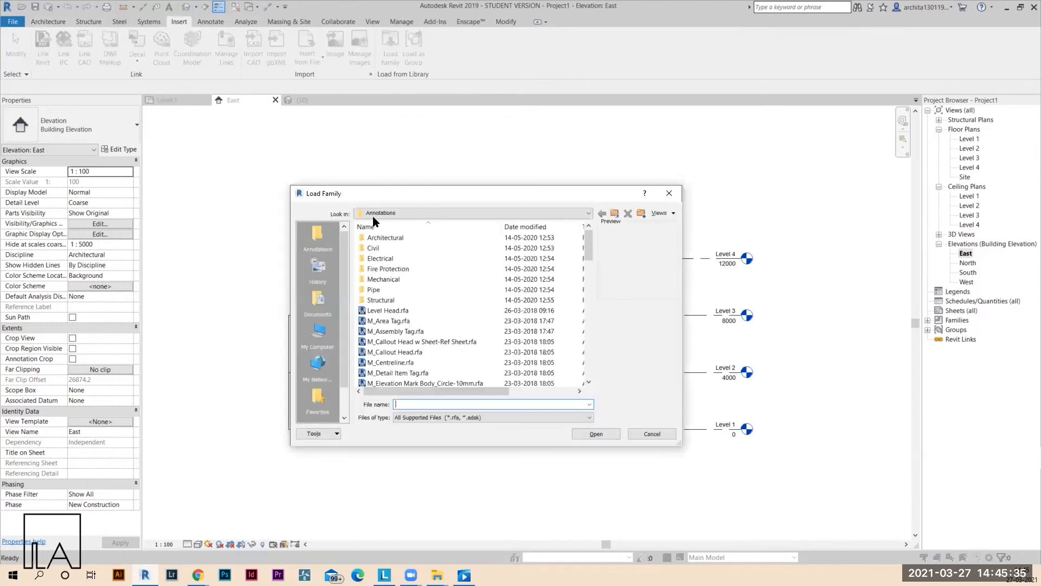
scroll(414, 315, down, 5)
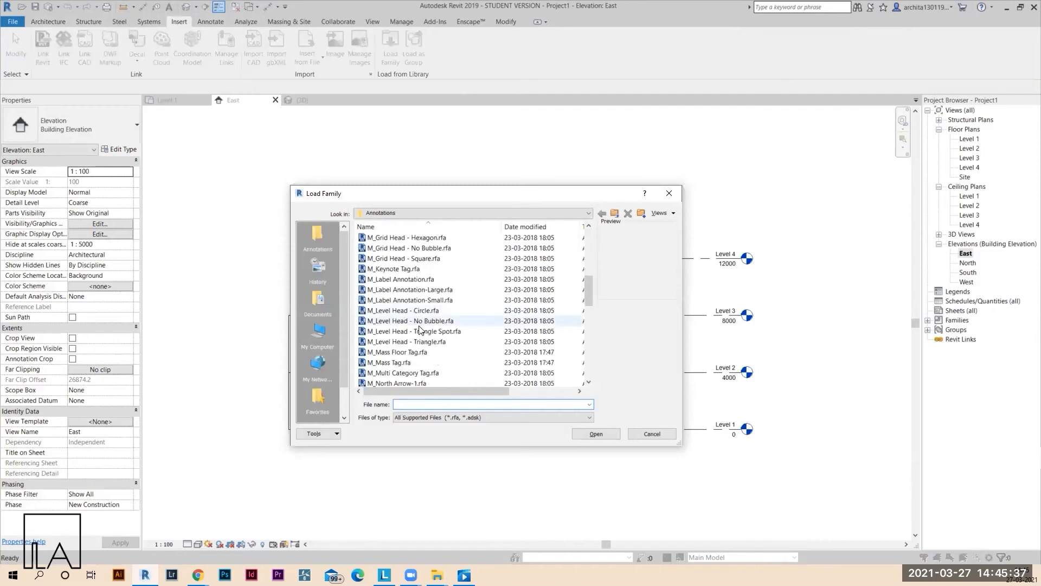
click(394, 342)
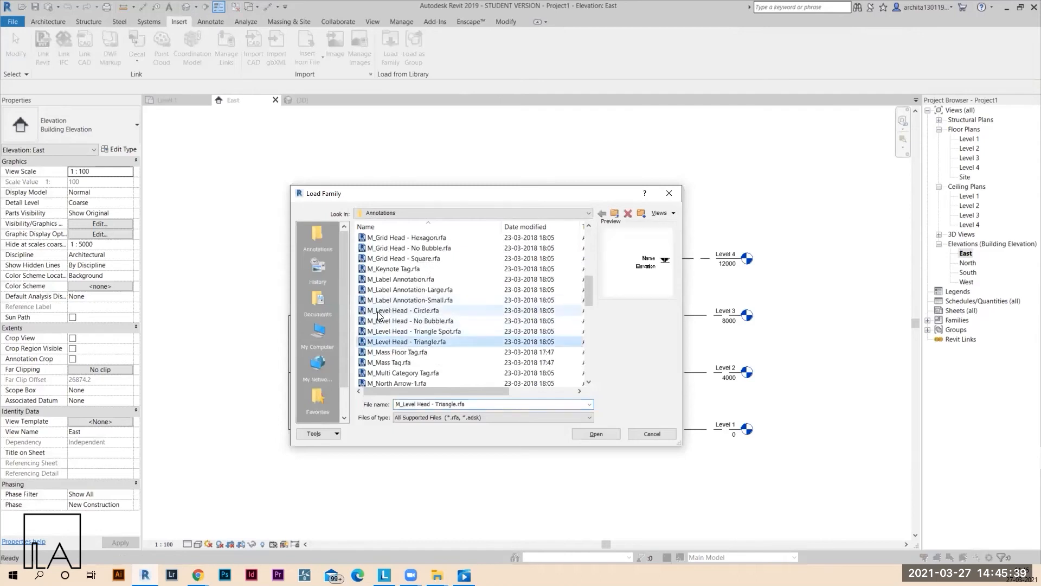
click(434, 310)
click(423, 322)
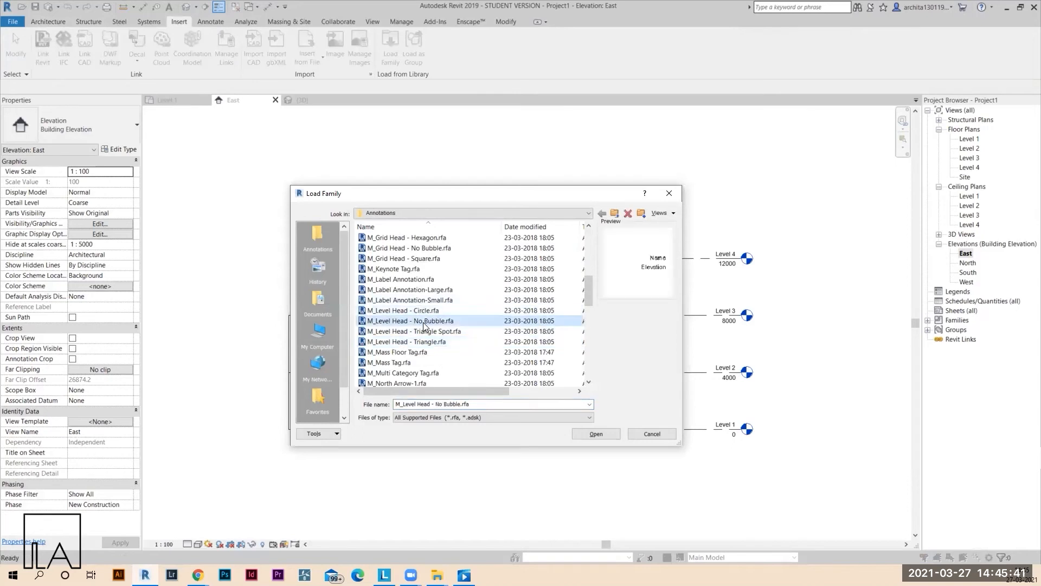
click(423, 330)
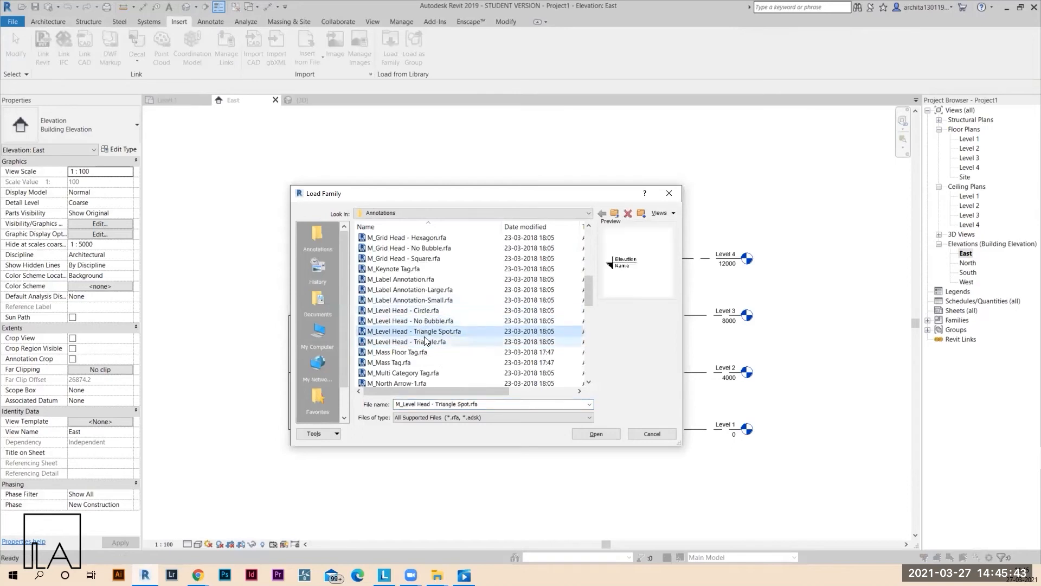
click(425, 342)
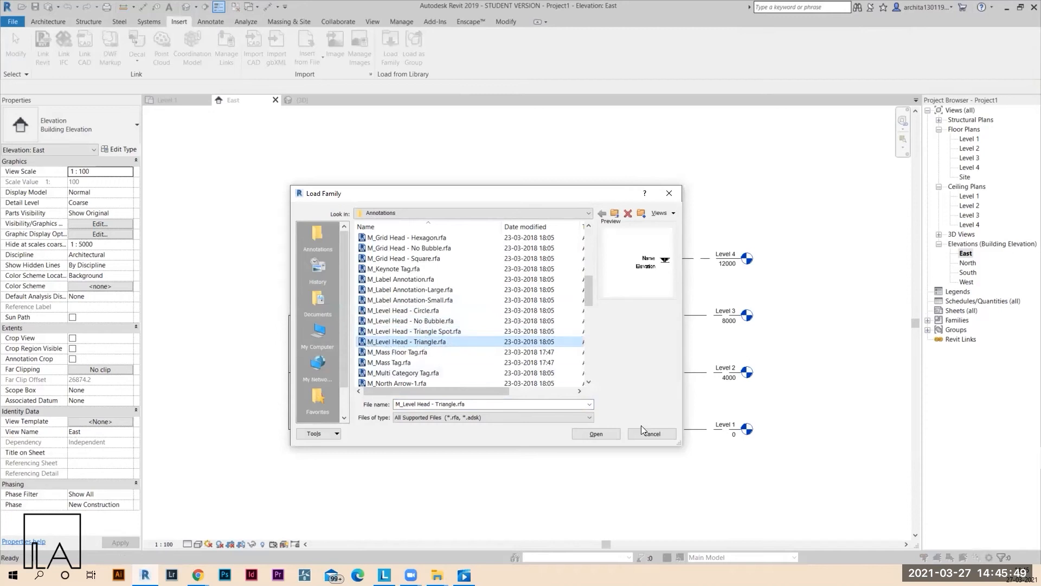
click(596, 434)
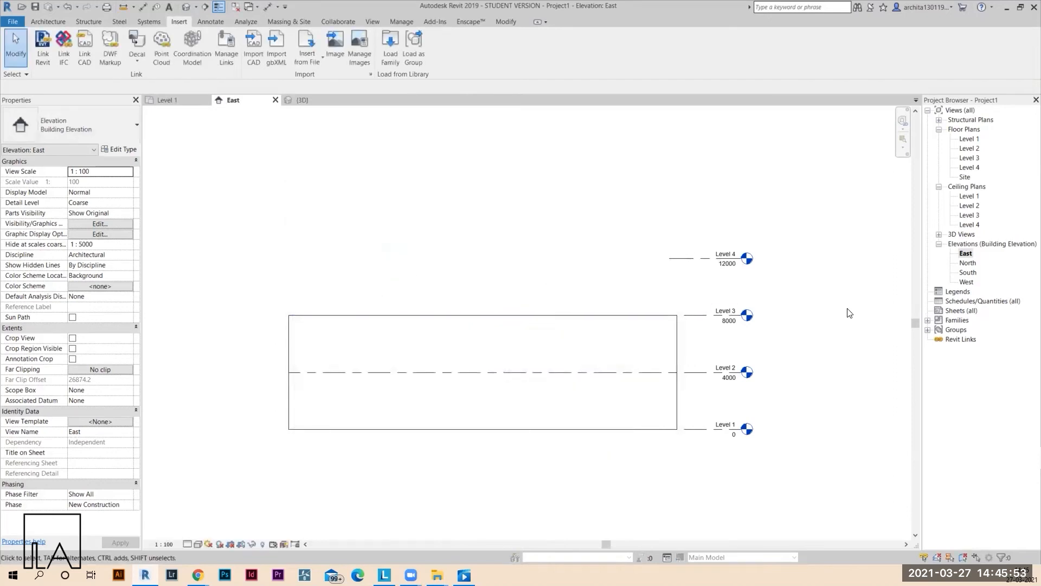
Select Level 3 and set its level type's symbol to M_Level Head - Triangle
click(692, 320)
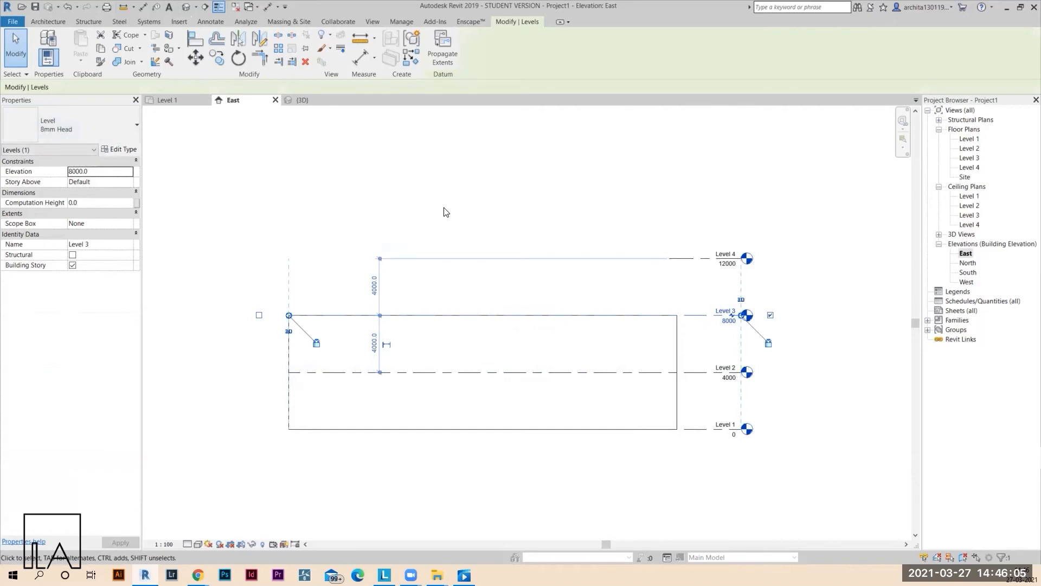
click(532, 205)
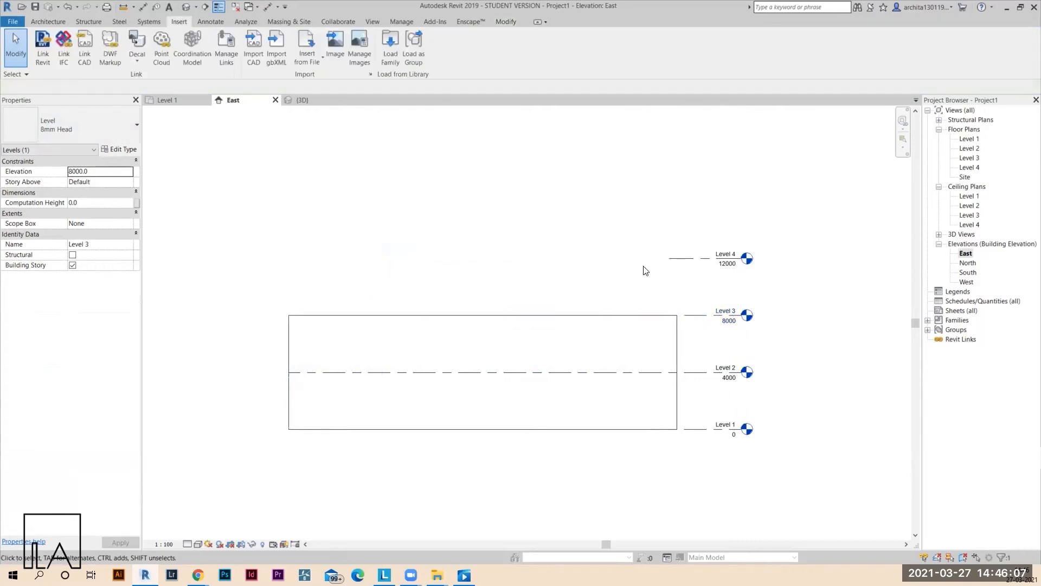
click(691, 316)
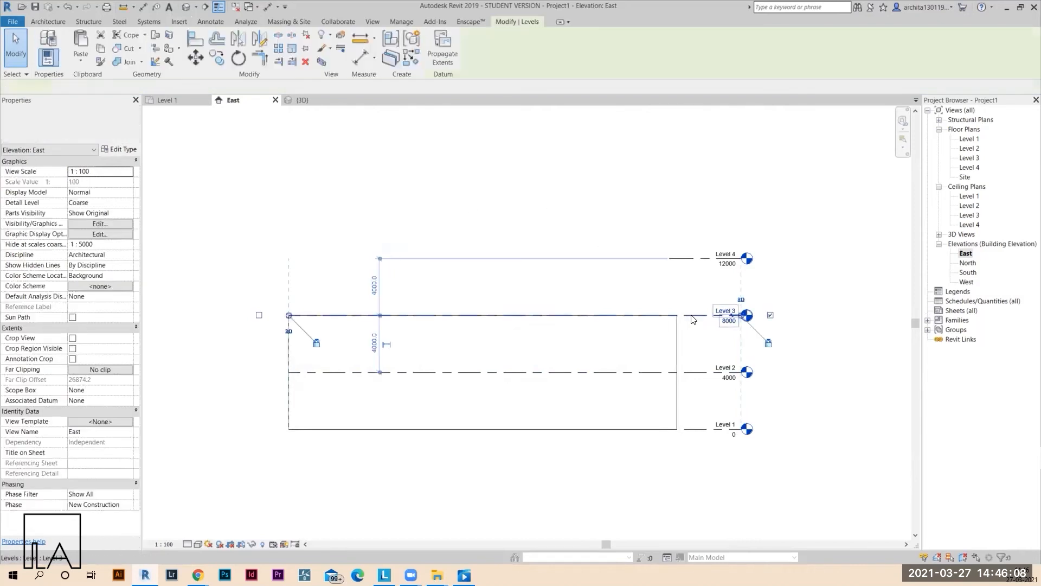
click(122, 149)
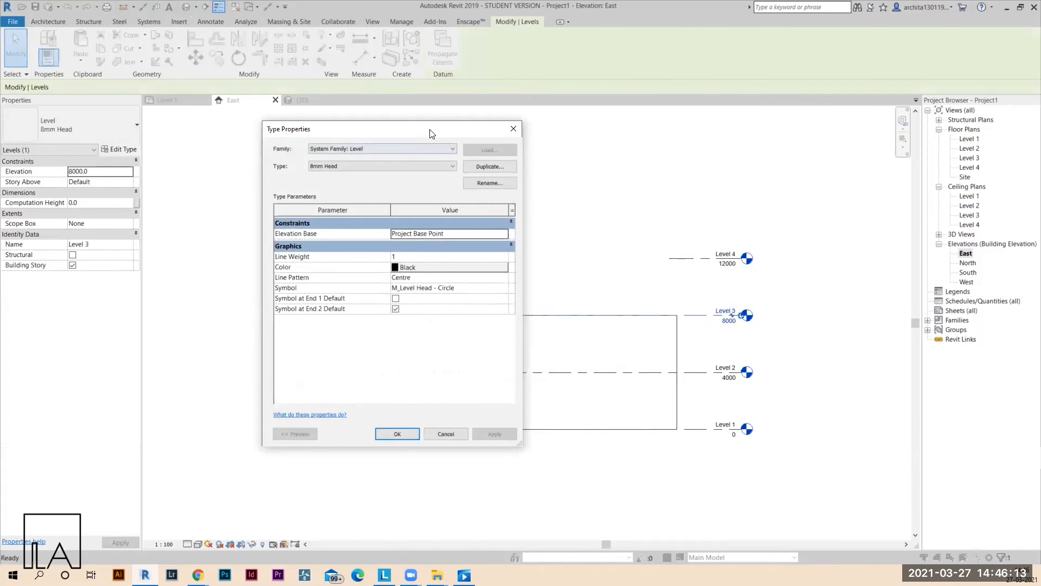
drag(431, 134, 549, 166)
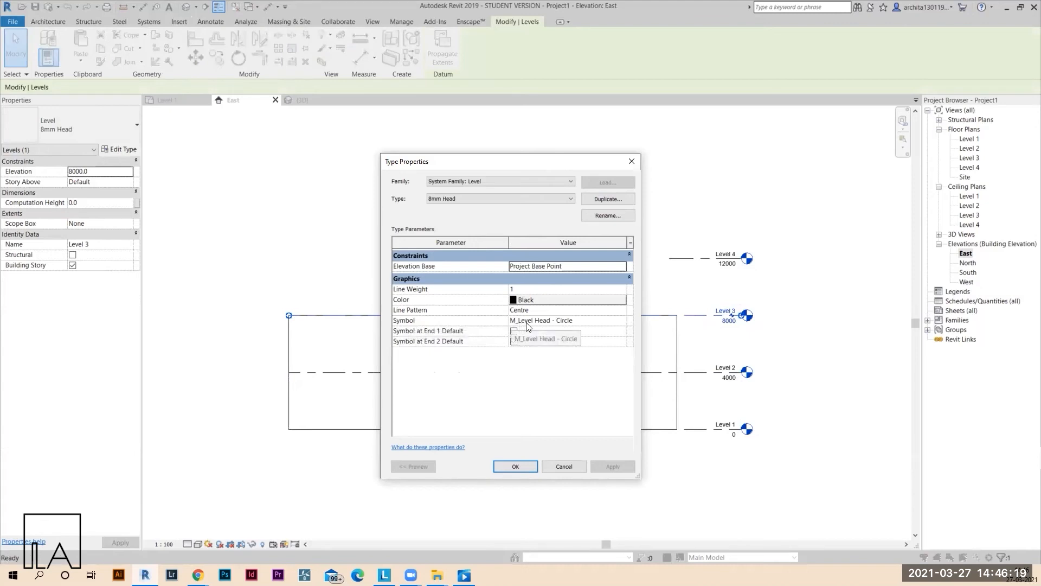
click(624, 321)
click(622, 320)
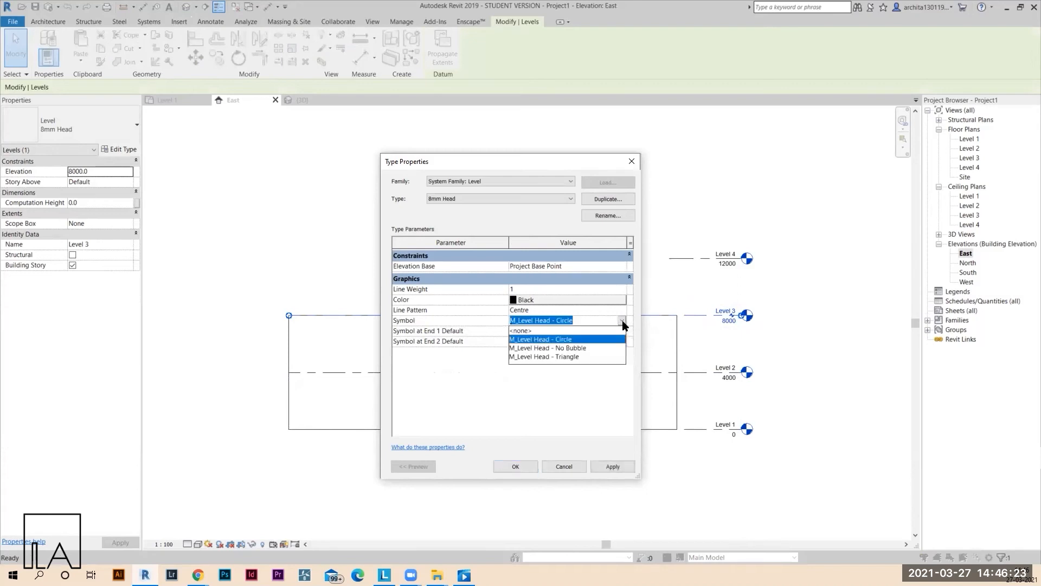
click(564, 357)
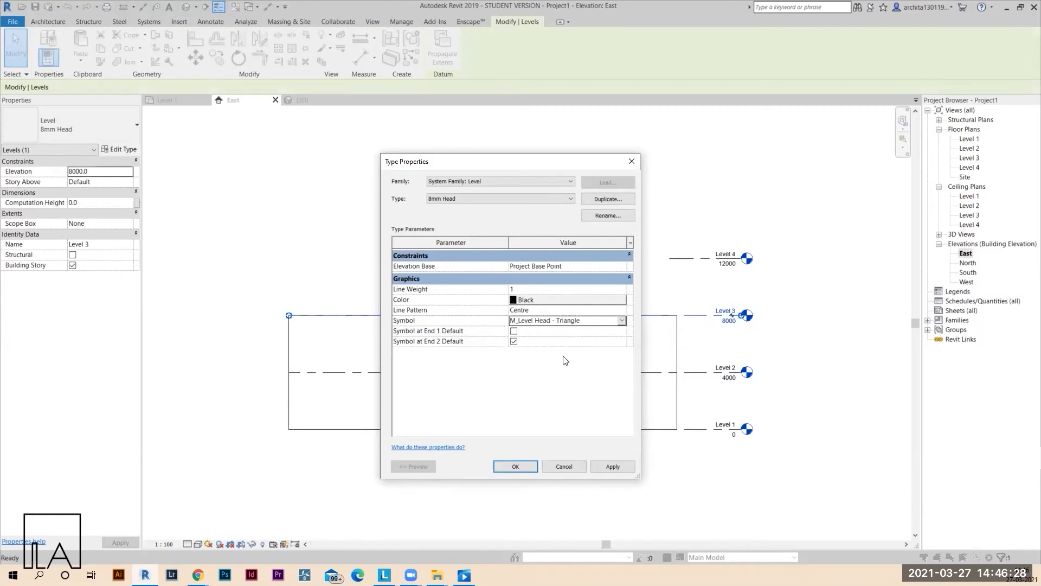
click(515, 466)
click(555, 481)
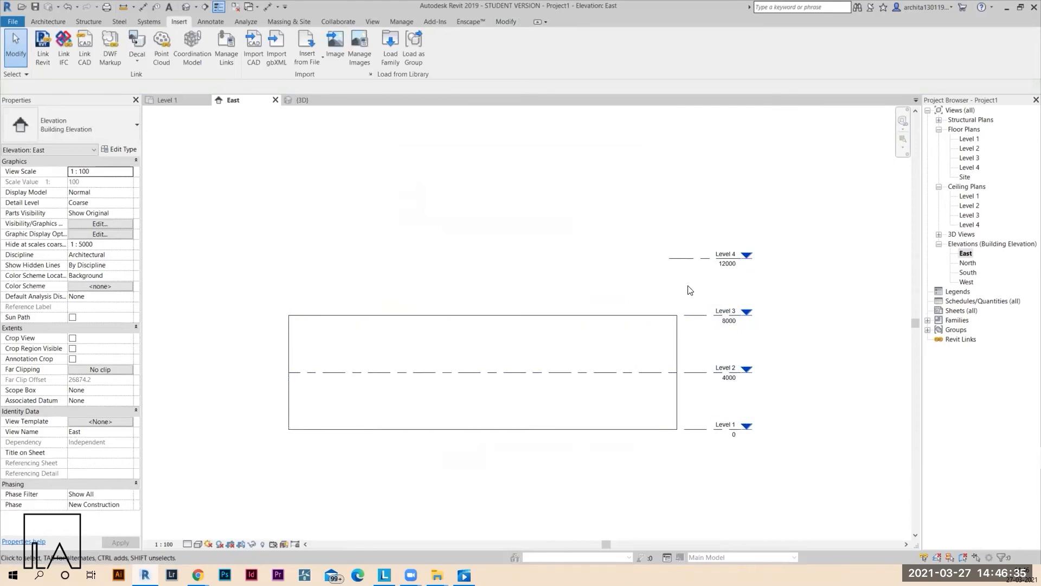
Extend Level 4's left end back to the building's left edge, snapping it onto its 3D extent endpoint
click(688, 260)
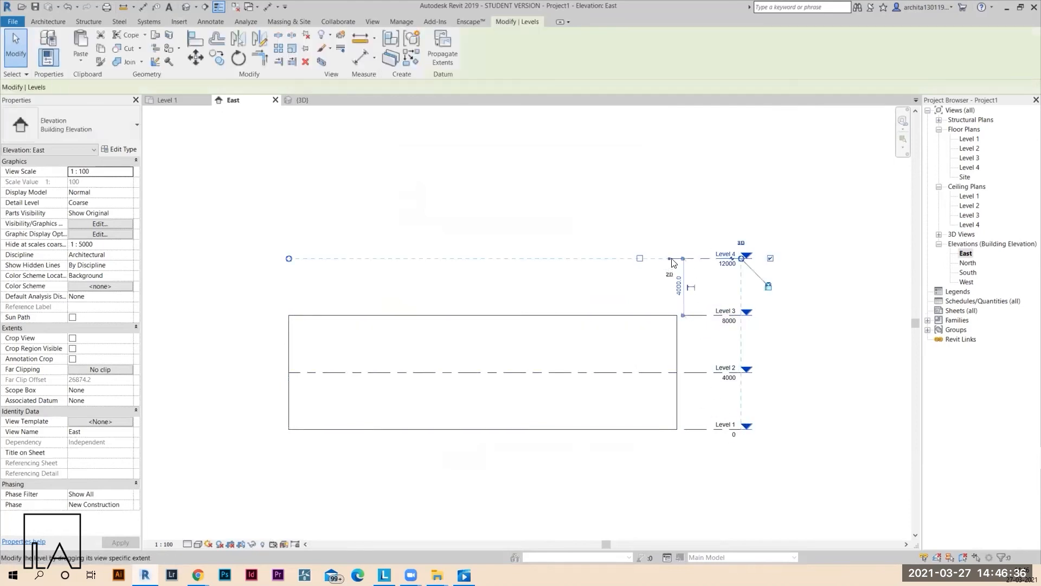
drag(670, 259, 283, 276)
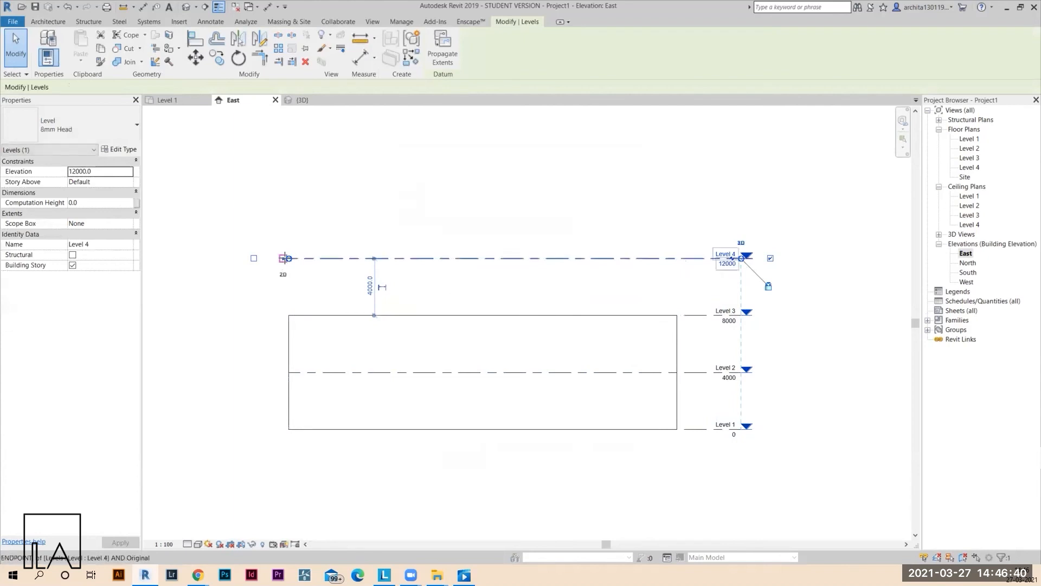
drag(286, 258, 288, 258)
click(329, 233)
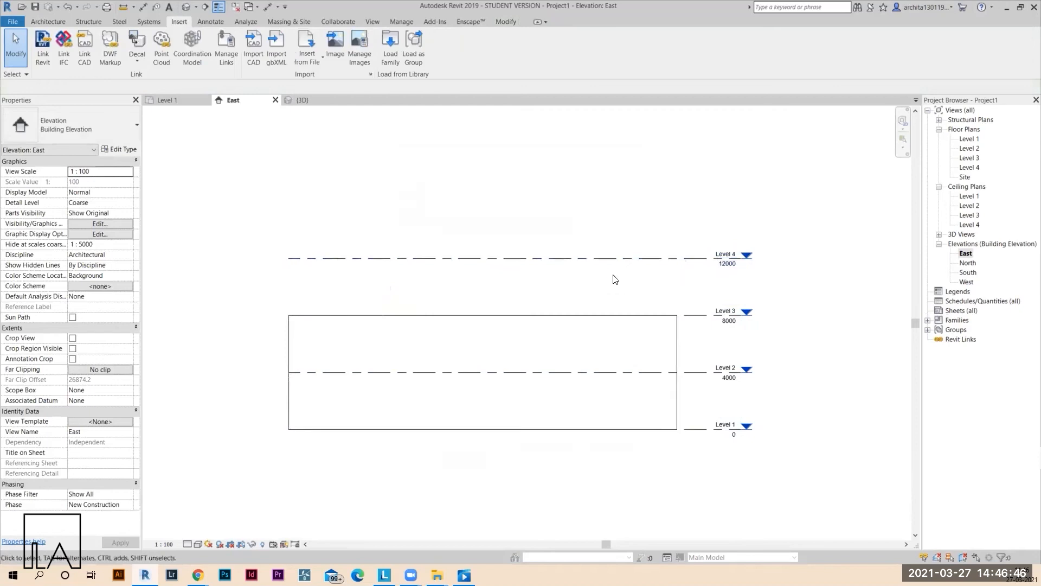
Open Level 4's type properties and change the level line color to grey, RGB 128-128-128
click(615, 260)
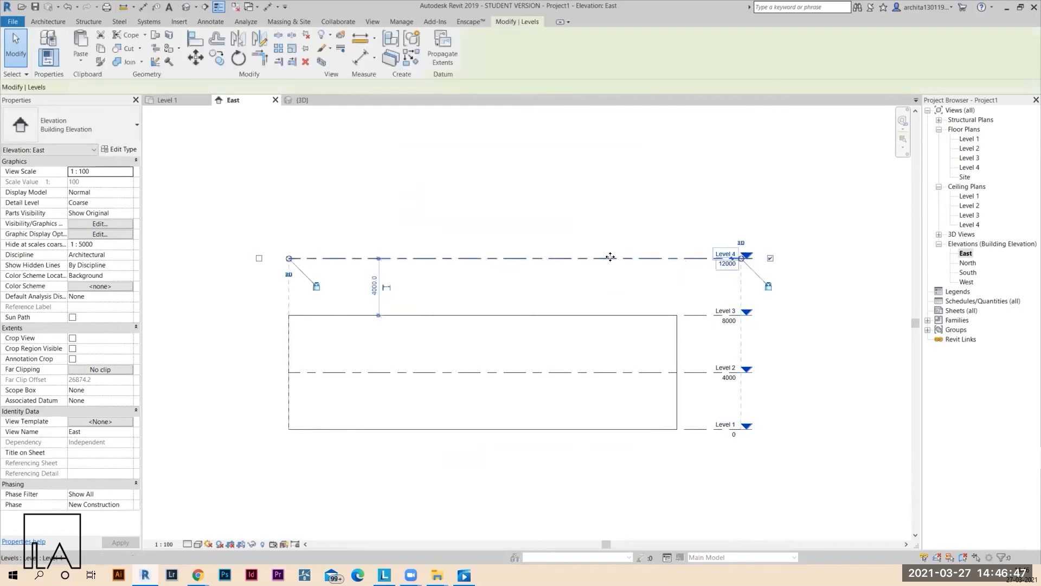
click(128, 151)
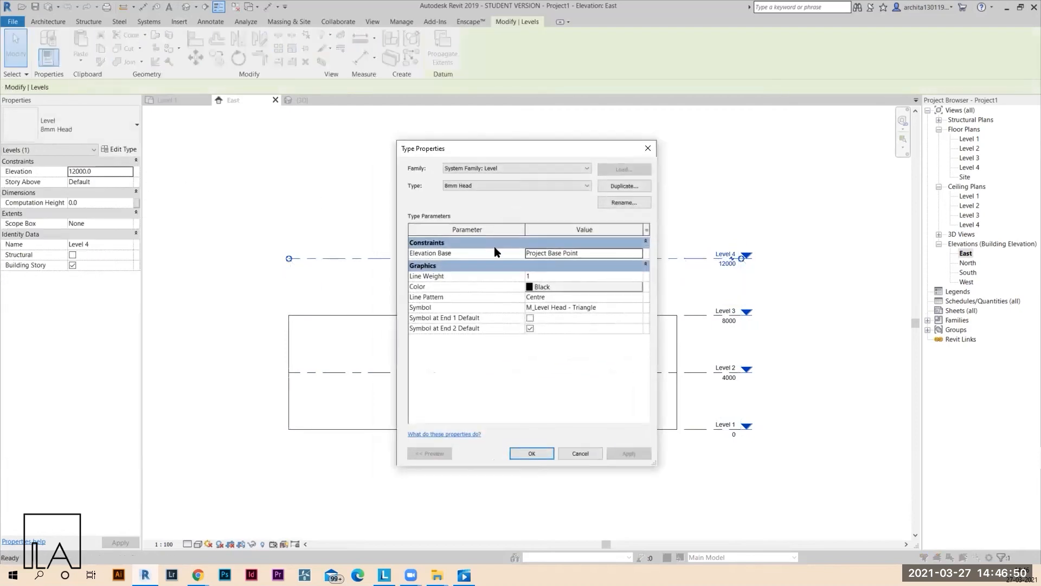
click(594, 287)
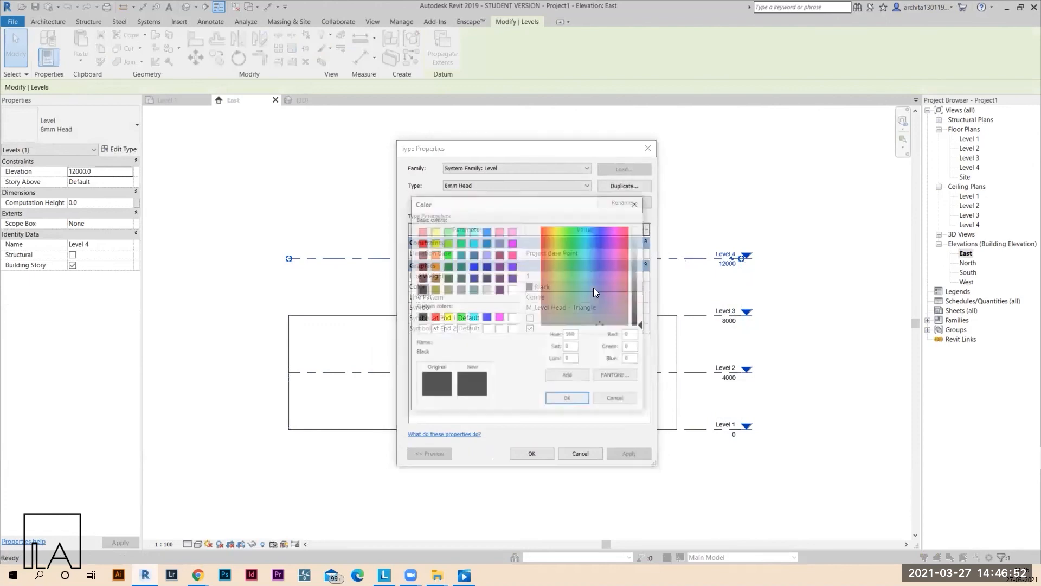
click(460, 289)
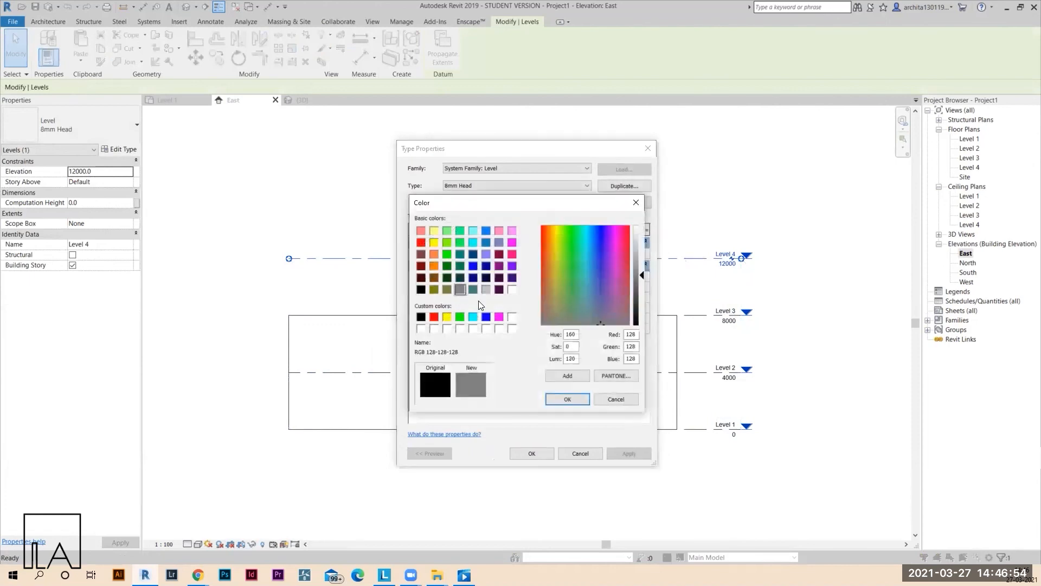
key(Return)
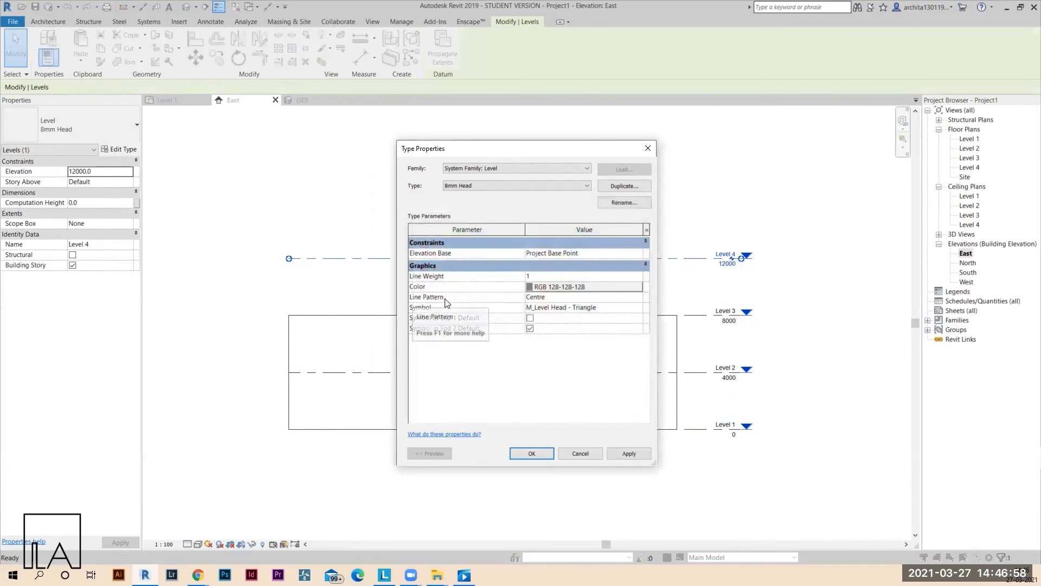
Set the 8mm Head level type's line pattern to Solid and apply the type changes
click(630, 299)
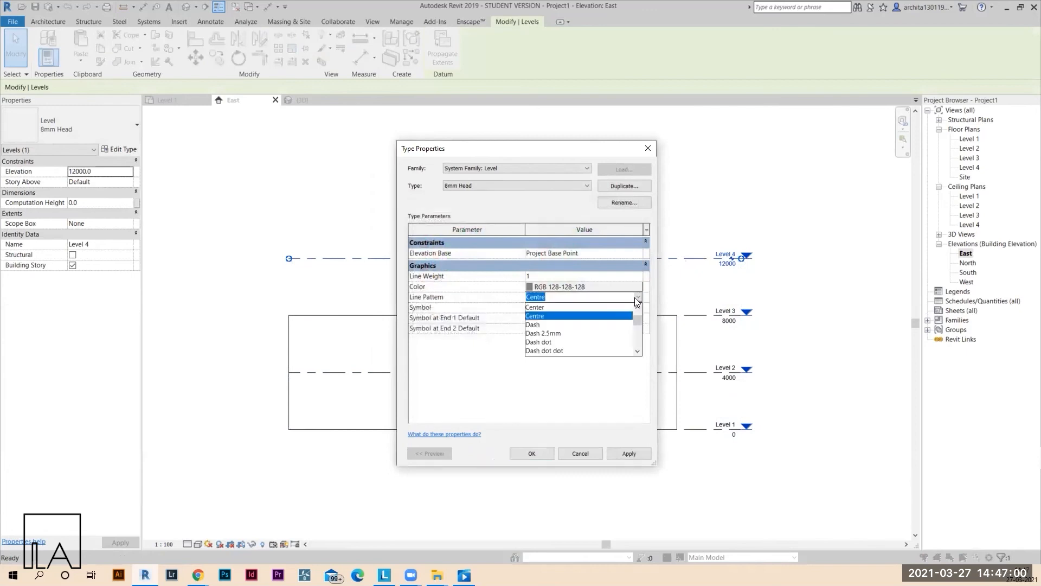
scroll(546, 324, down, 3)
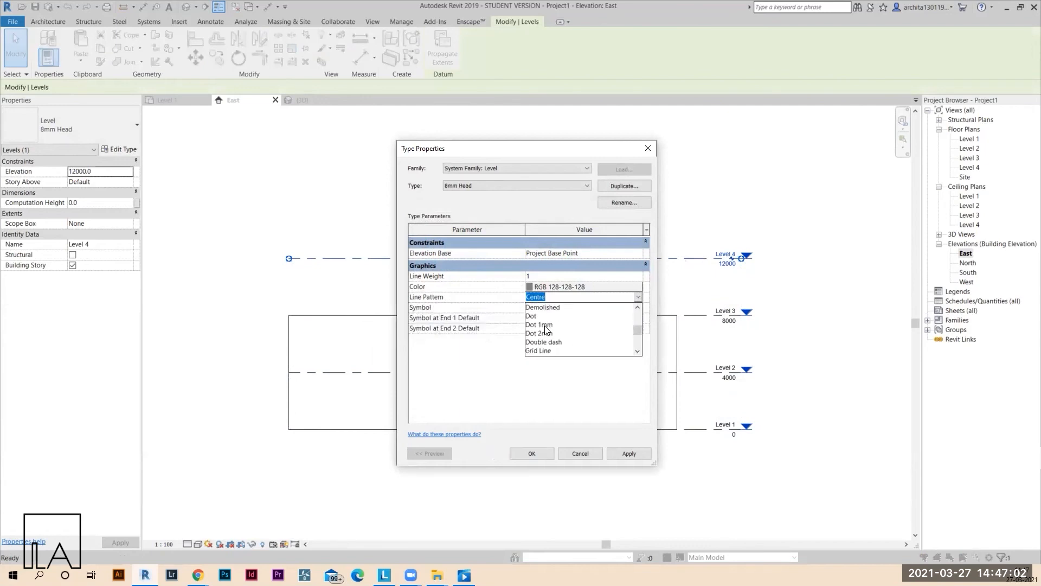
scroll(545, 339, up, 5)
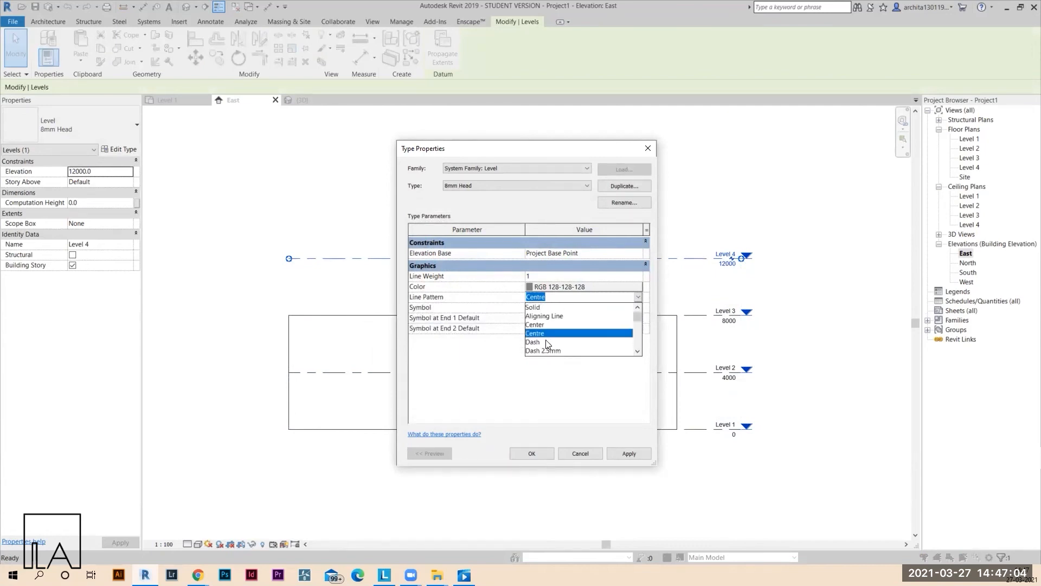
click(537, 307)
click(622, 451)
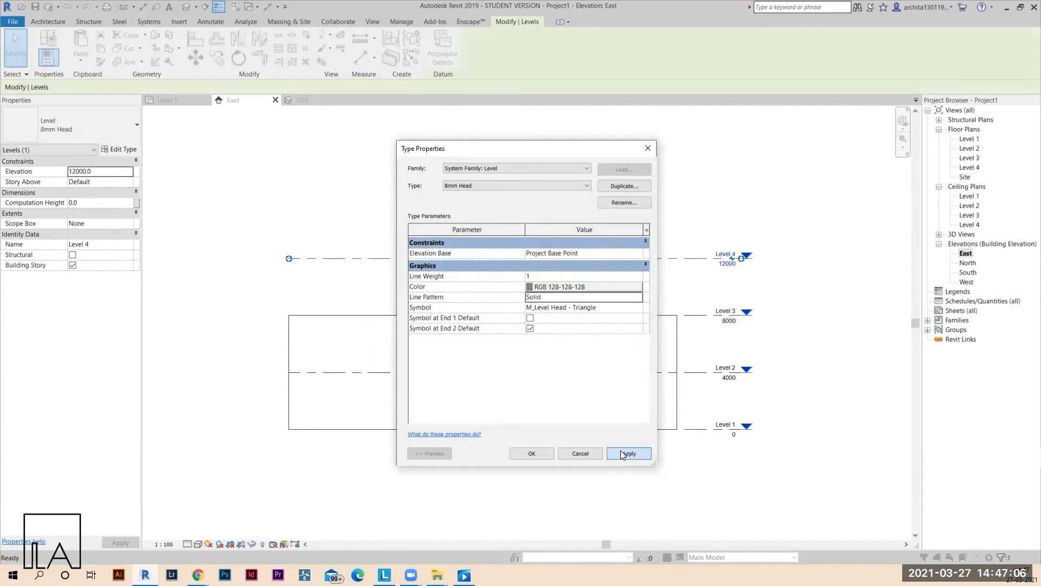
click(540, 455)
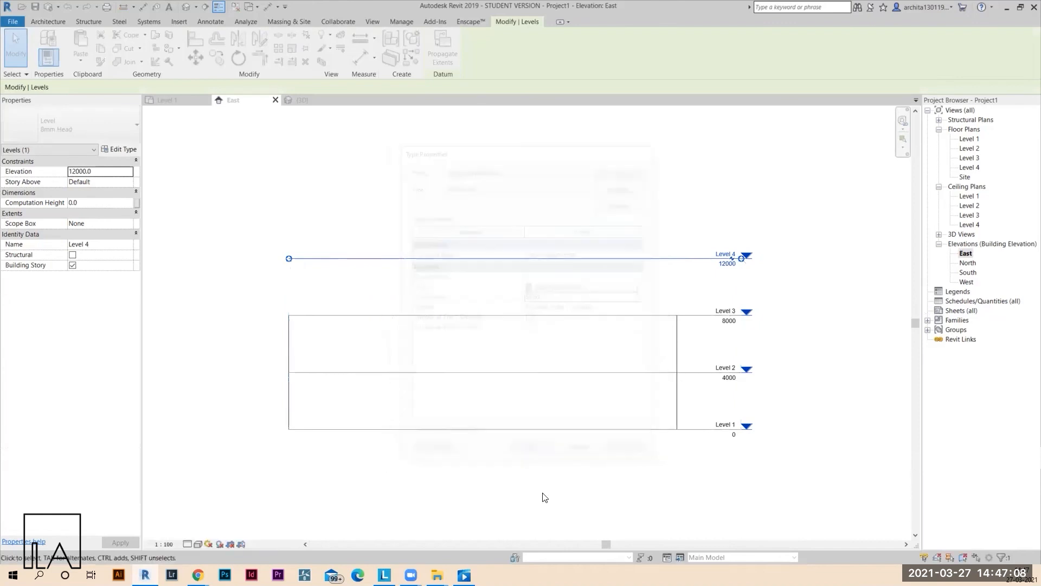
click(653, 487)
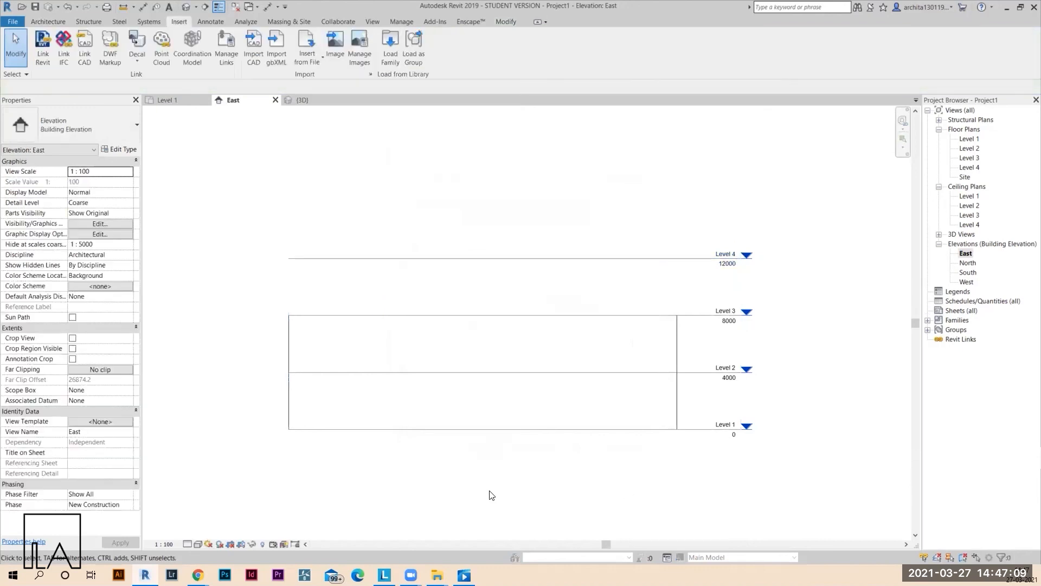
Shorten all the aligned level lines together from Level 4's left end to just outside the building's right edge
click(567, 260)
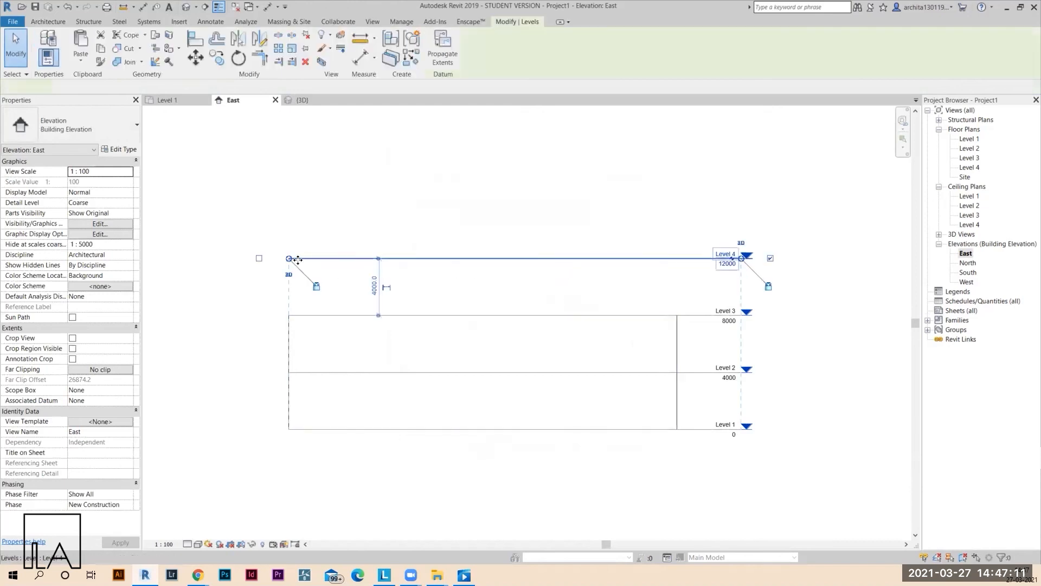
drag(290, 263, 692, 267)
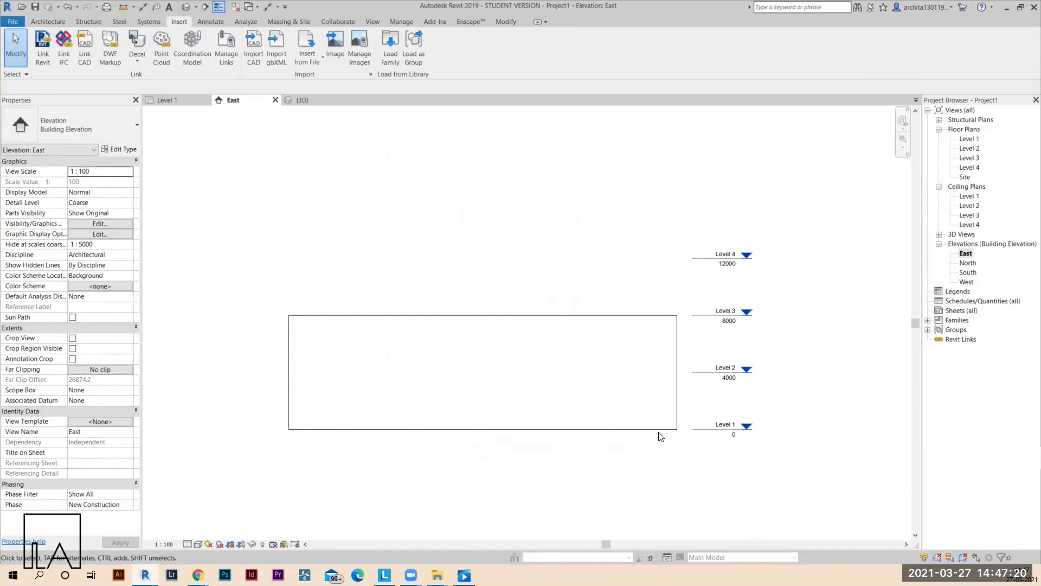
Rename Level 4 to XYZ and rename its corresponding views as well
scroll(742, 241, up, 4)
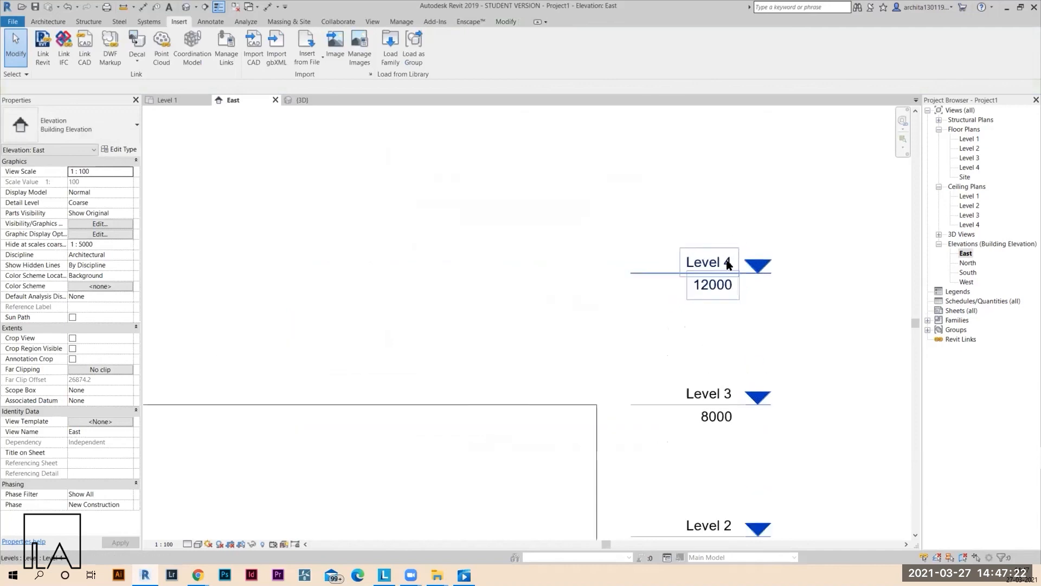
click(705, 273)
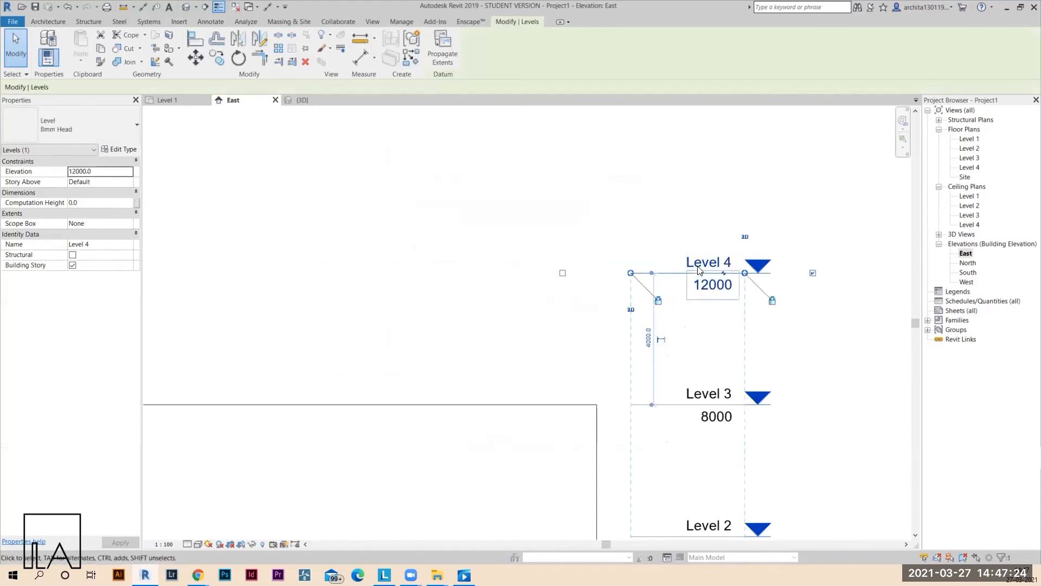
click(727, 265)
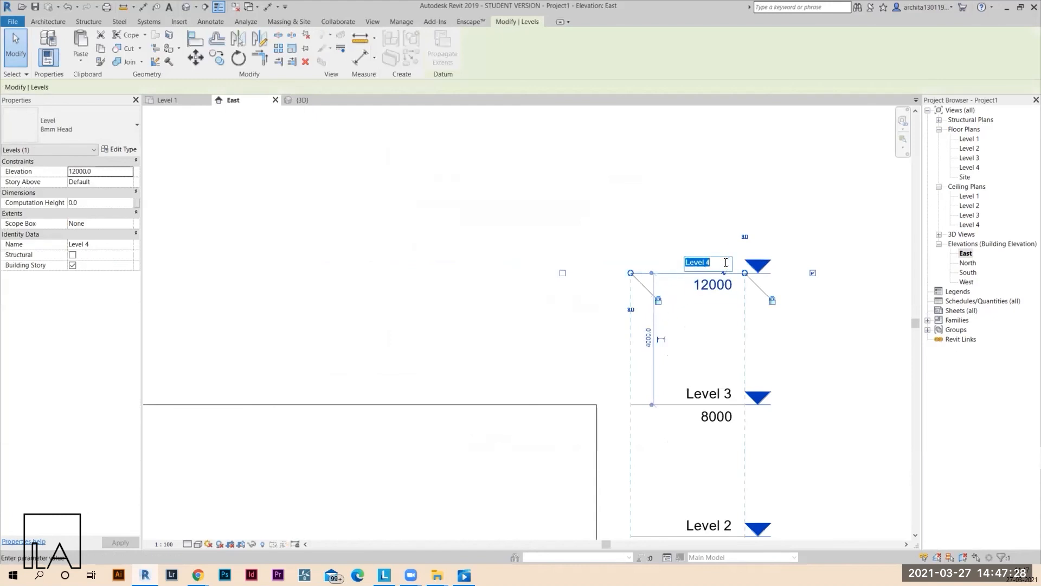
text(XYZ)
key(Return)
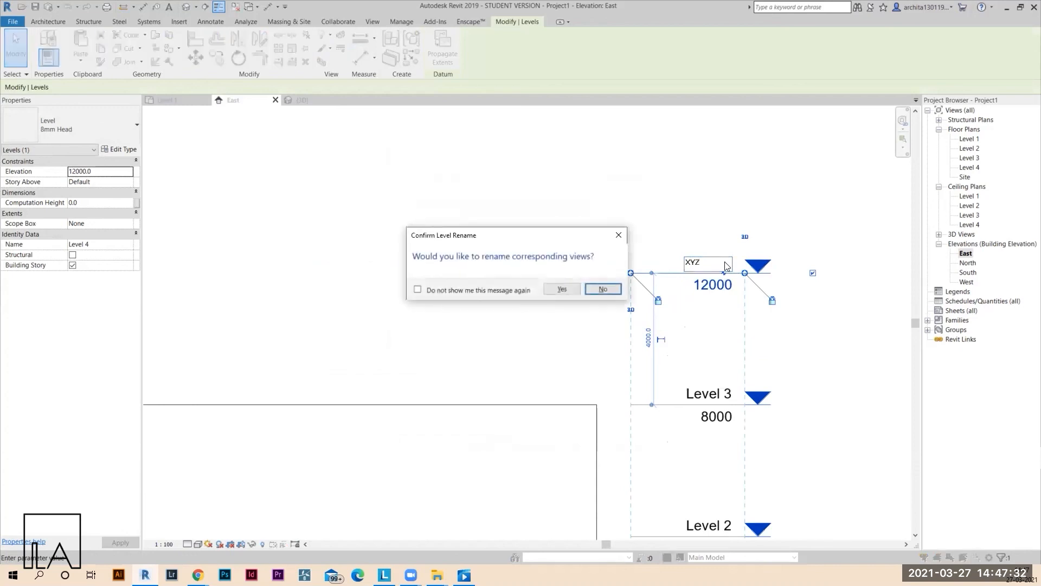
click(562, 289)
click(667, 311)
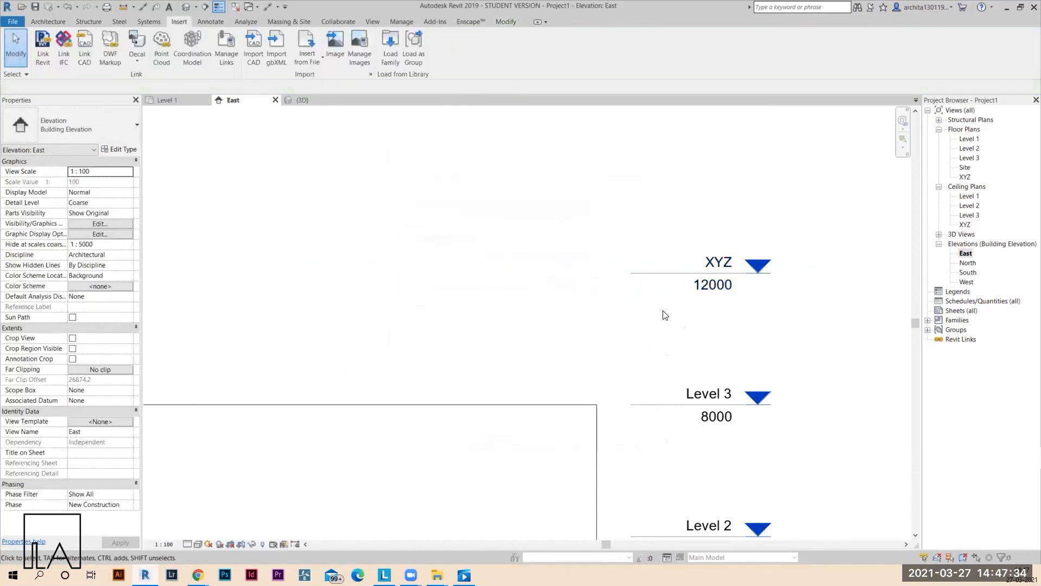
Open level XYZ's elevation value for editing and leave it without entering a new value
click(719, 289)
click(724, 290)
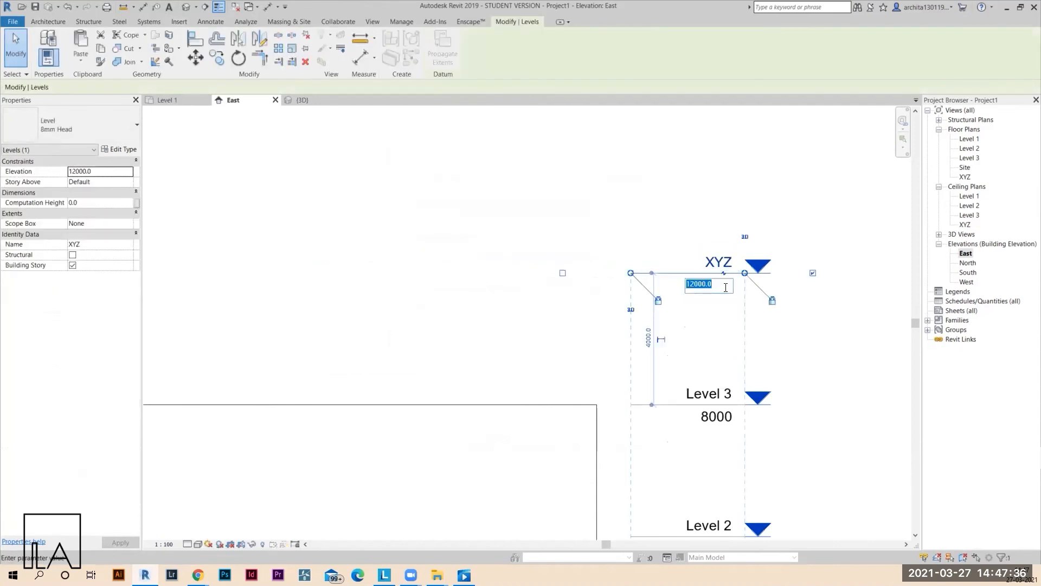
click(708, 326)
scroll(814, 341, down, 1)
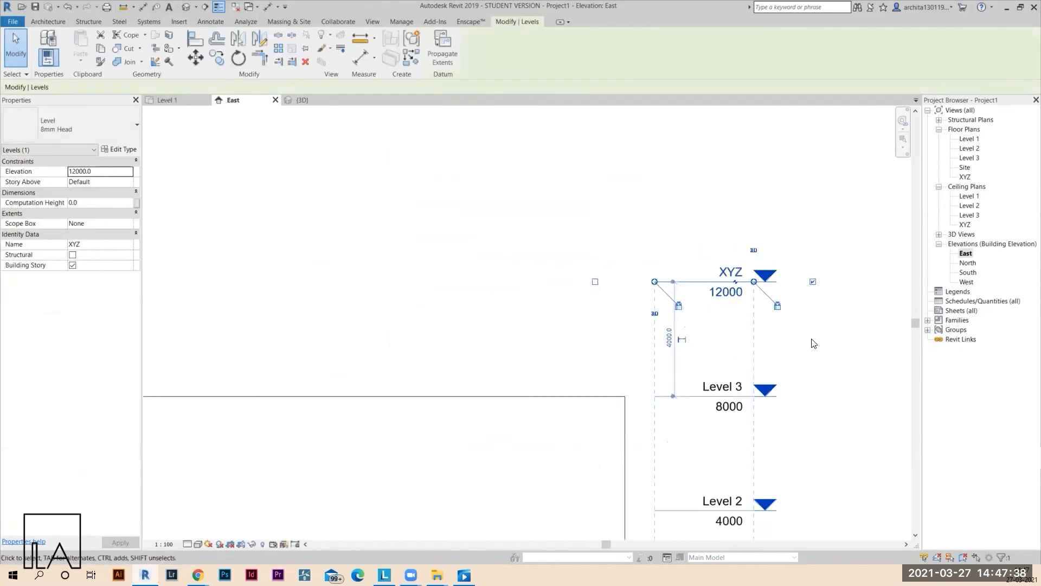
click(813, 341)
scroll(681, 278, down, 2)
scroll(668, 256, down, 1)
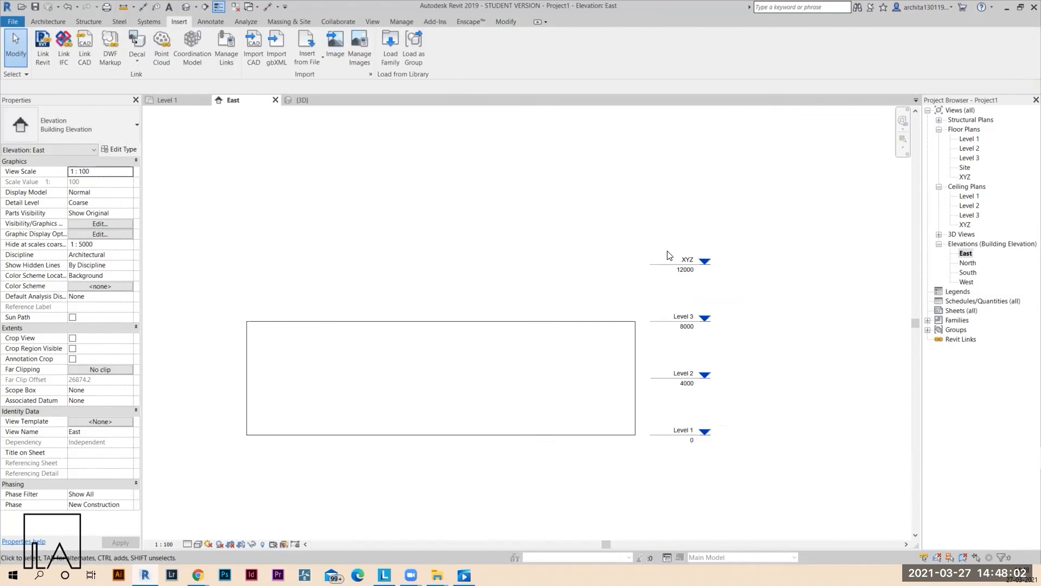